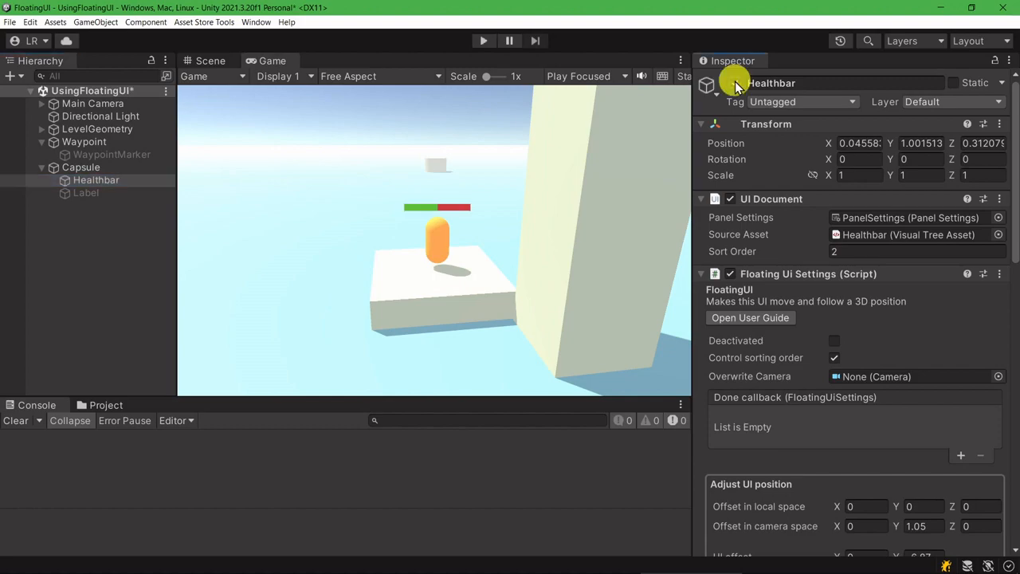
Enable the WaypointMarker object under Waypoint and the Label object under Capsule.
{"action": "left_click", "coordinate": [111, 155]}
{"action": "left_click", "coordinate": [735, 83]}
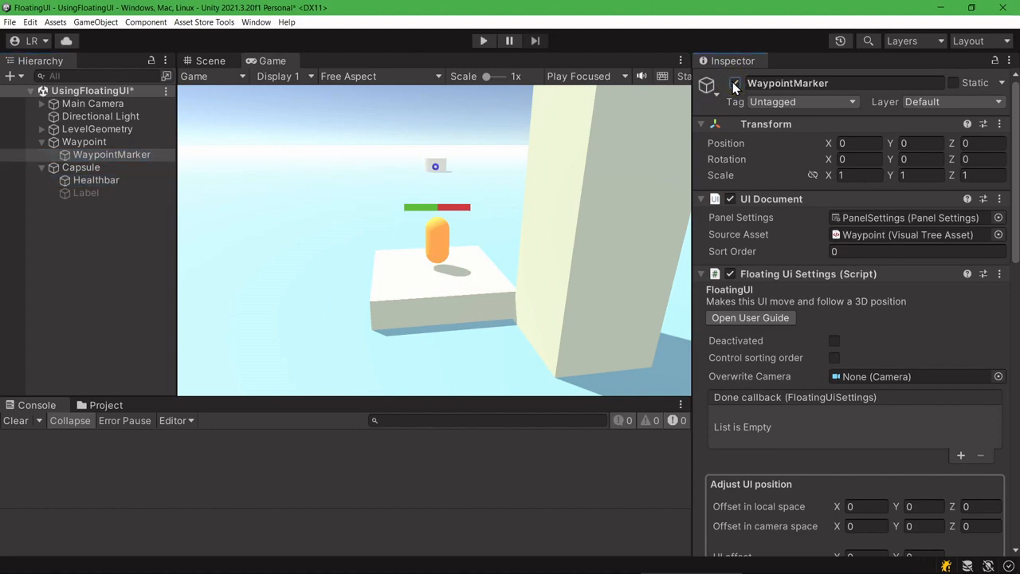
{"action": "left_click", "coordinate": [86, 193]}
{"action": "left_click", "coordinate": [735, 83]}
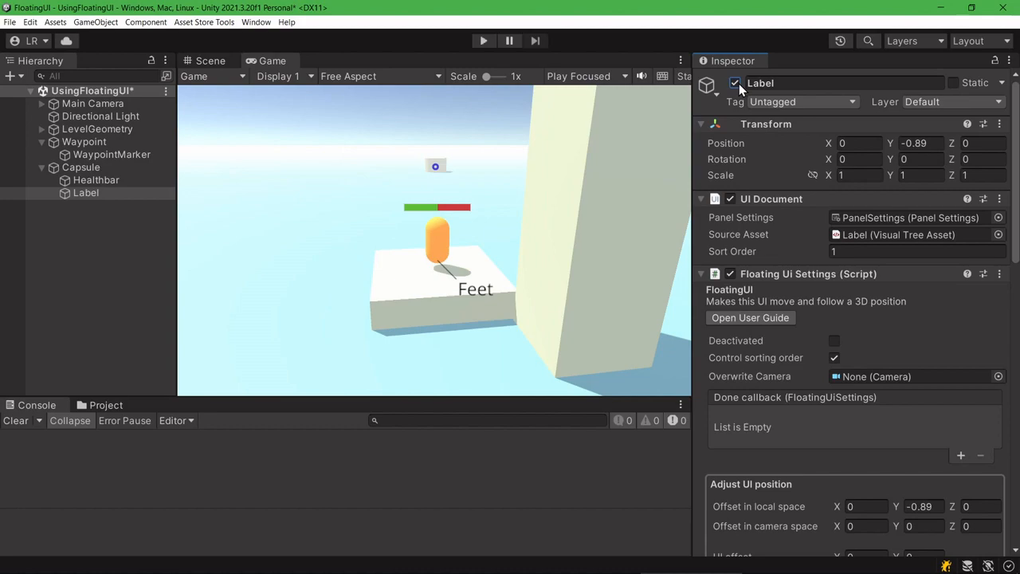
Vary the X position of CameraFocus under LevelGeometry to preview how the floating UI follows its objects.
{"action": "left_click", "coordinate": [41, 129]}
{"action": "left_click", "coordinate": [105, 142]}
{"action": "left_click_drag", "start_coordinate": [828, 146], "coordinate": [759, 162]}
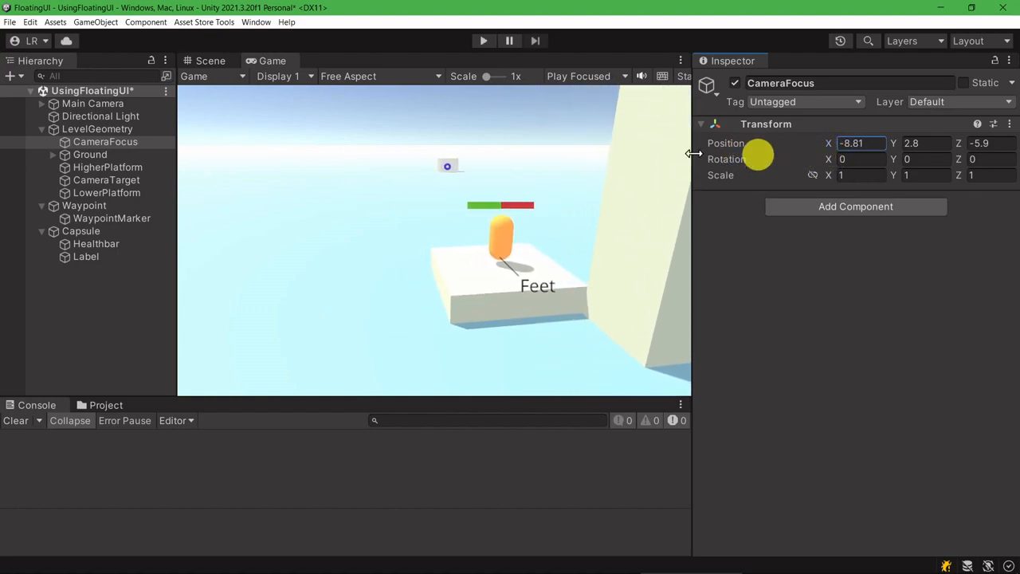
{"action": "left_click_drag", "start_coordinate": [827, 142], "coordinate": [882, 150]}
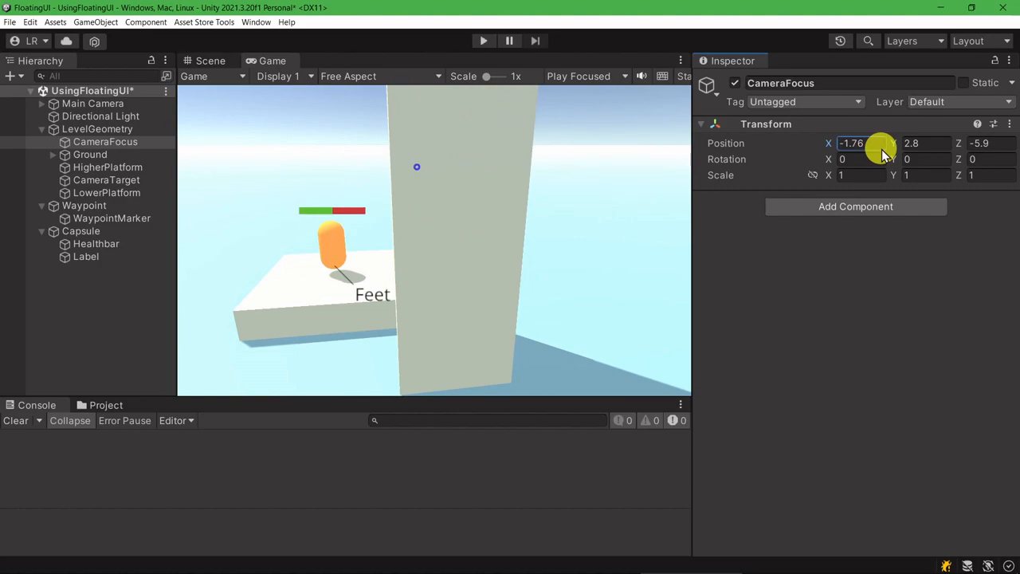
{"action": "left_click_drag", "start_coordinate": [881, 149], "coordinate": [932, 162]}
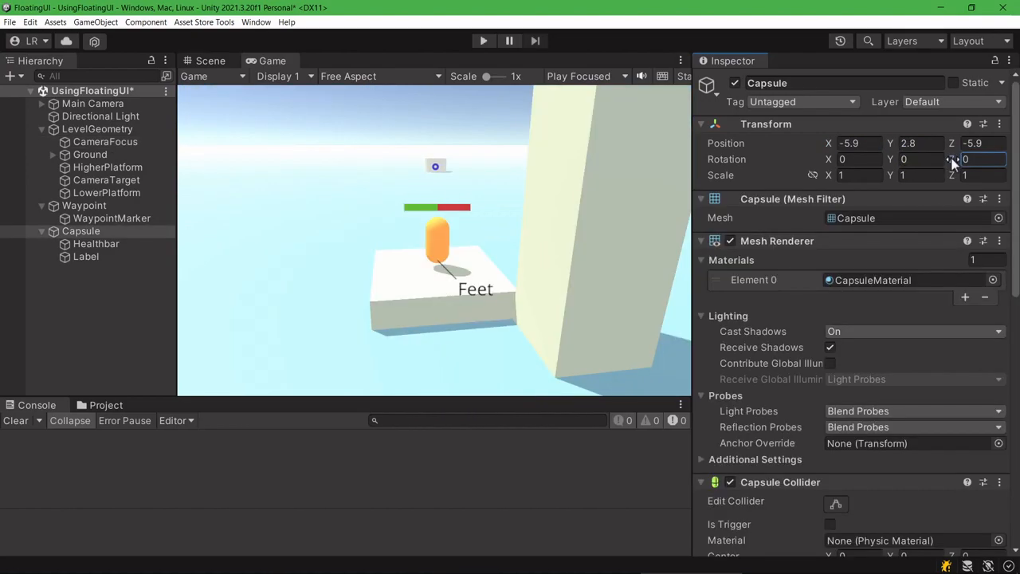
Try rotating the Capsule about its Z axis to preview the attached UI, and undo the rotation.
{"action": "left_click", "coordinate": [954, 161]}
{"action": "left_click_drag", "start_coordinate": [953, 161], "coordinate": [244, 164]}
{"action": "key", "text": "ctrl+z"}
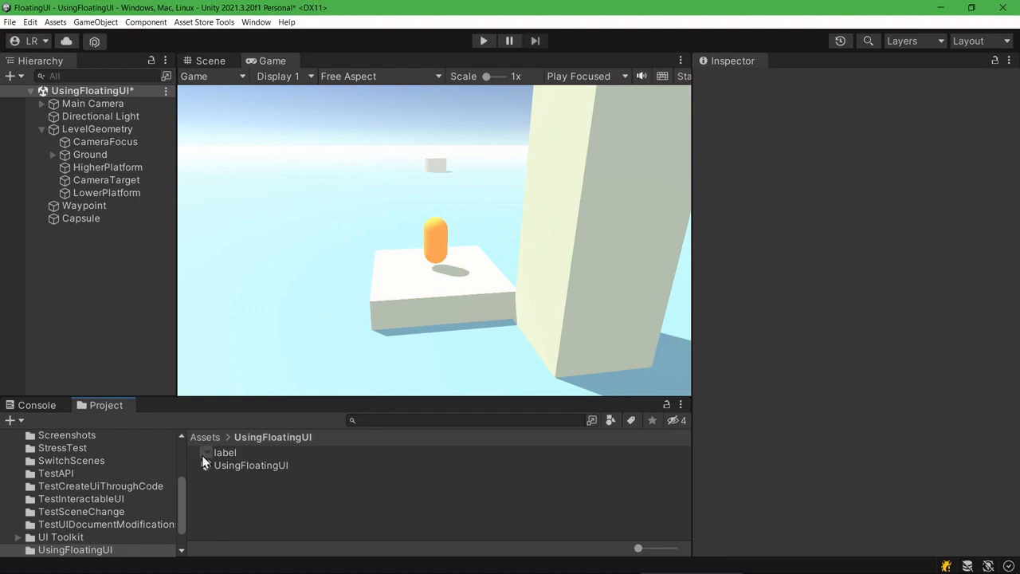
Create a UI Toolkit UI Document named Waypoint in the UsingFloatingUI folder.
{"action": "right_click", "coordinate": [234, 492]}
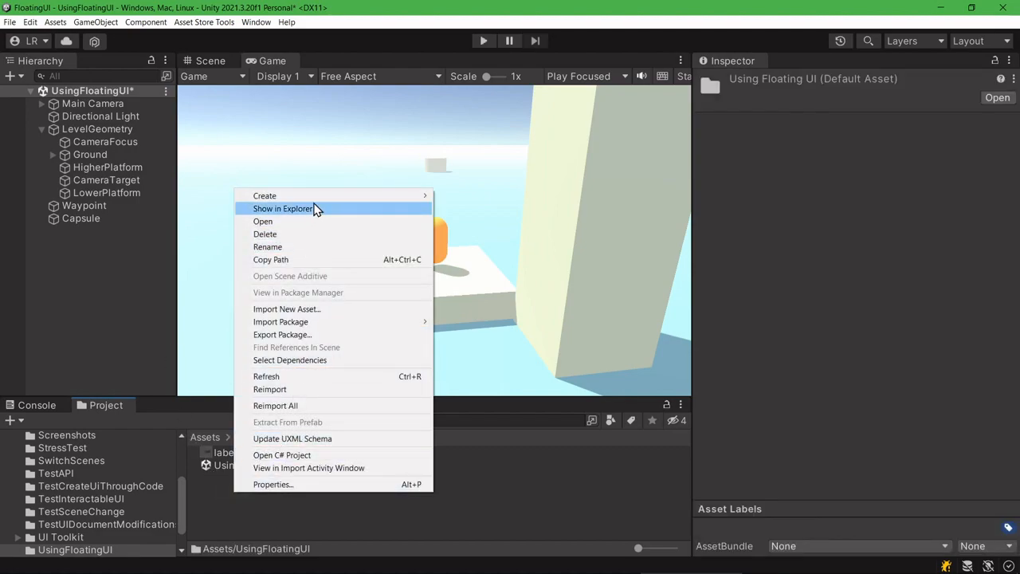
{"action": "mouse_move", "coordinate": [315, 200]}
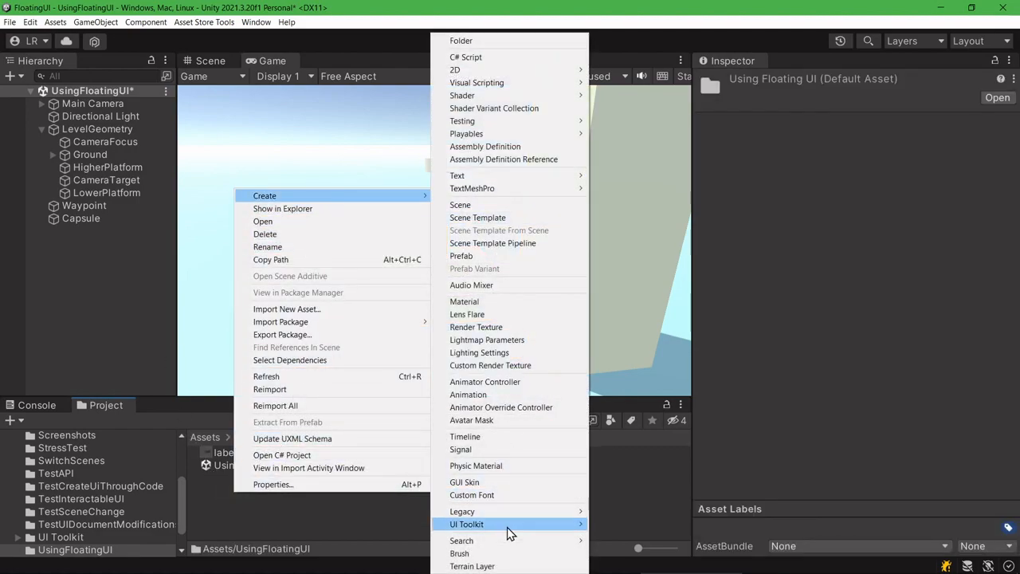
{"action": "mouse_move", "coordinate": [507, 524]}
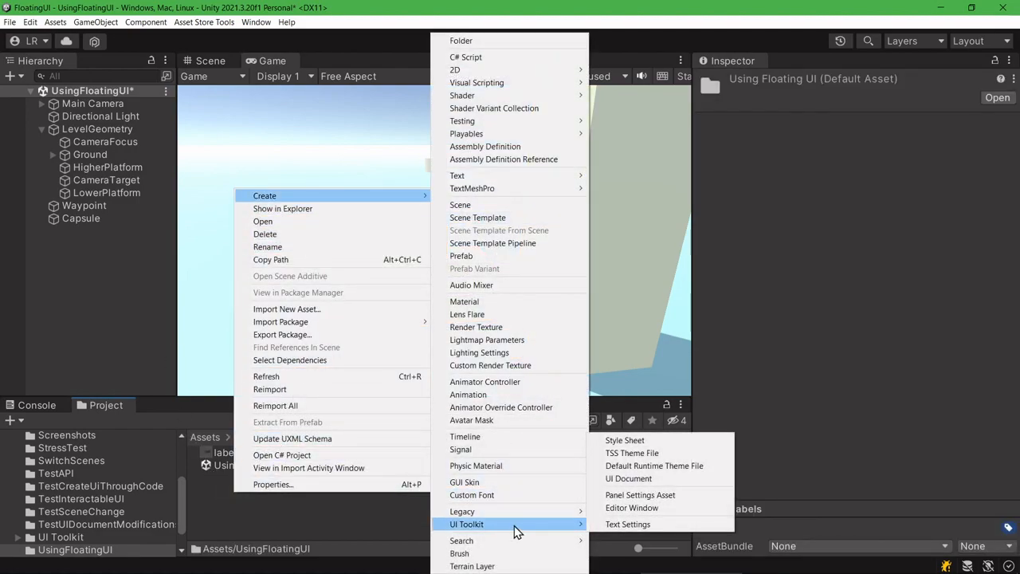
{"action": "left_click", "coordinate": [650, 479]}
{"action": "type", "text": "Waypoint"}
{"action": "key", "text": "Return"}
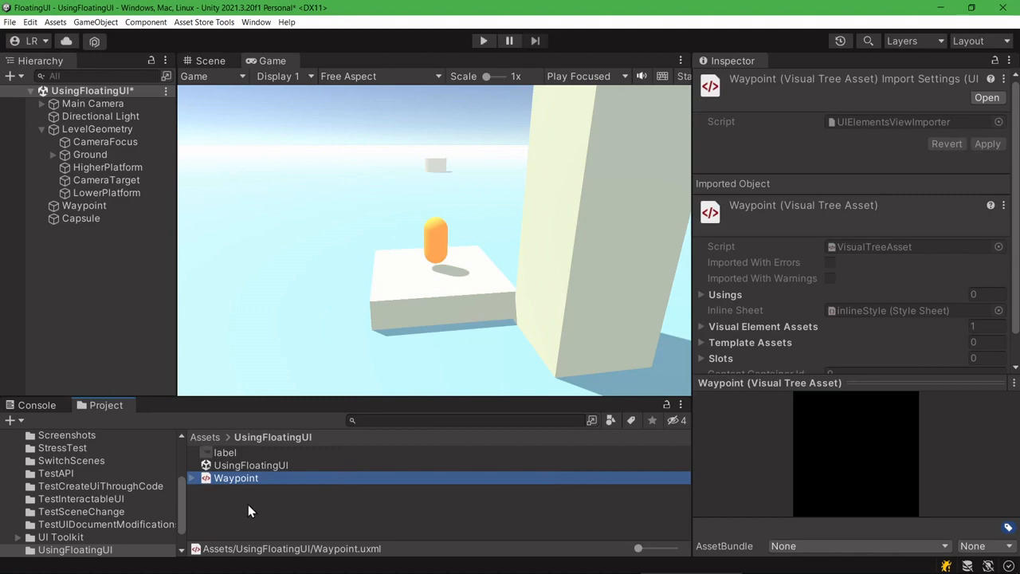
Open the Waypoint document in UI Builder and add the custom FloatingUiVisualElement control to its hierarchy.
{"action": "double_click", "coordinate": [232, 477]}
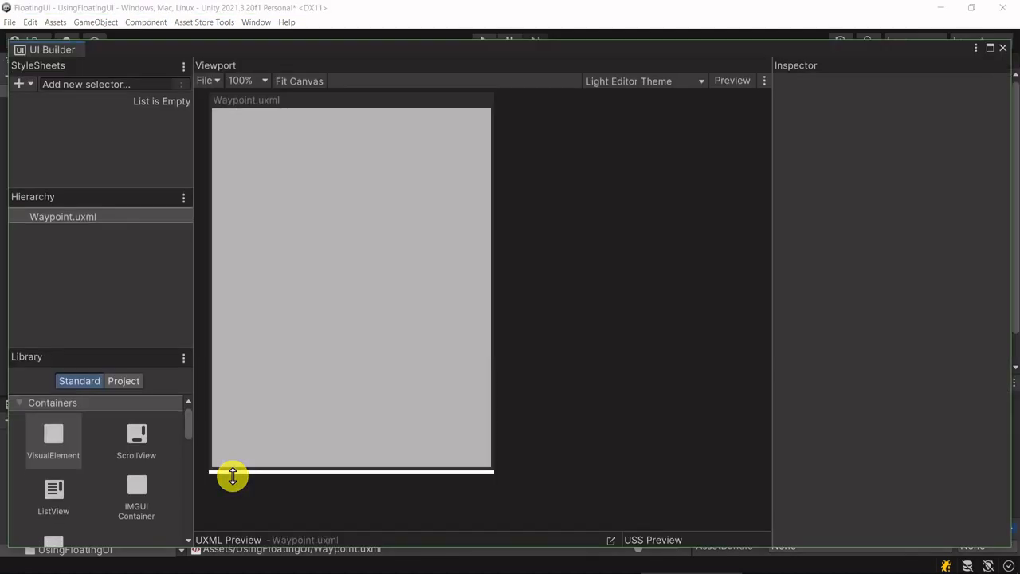
{"action": "left_click", "coordinate": [87, 253]}
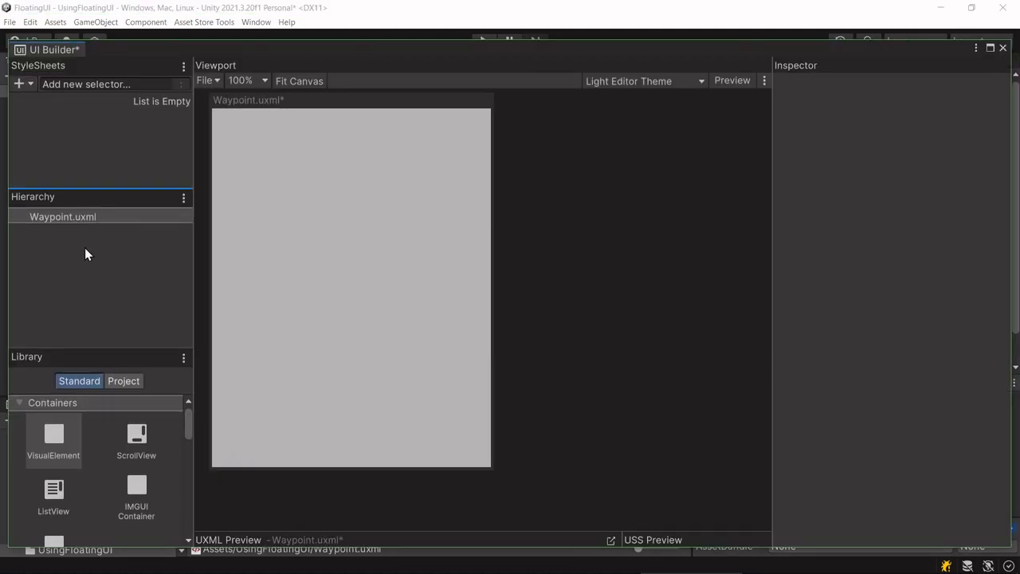
{"action": "left_click", "coordinate": [122, 381]}
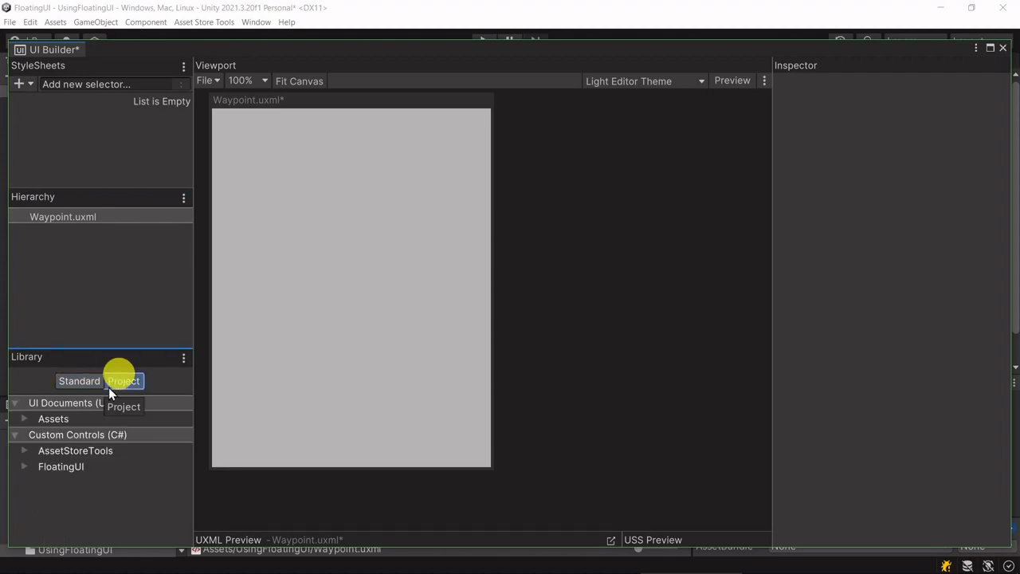
{"action": "left_click", "coordinate": [25, 468]}
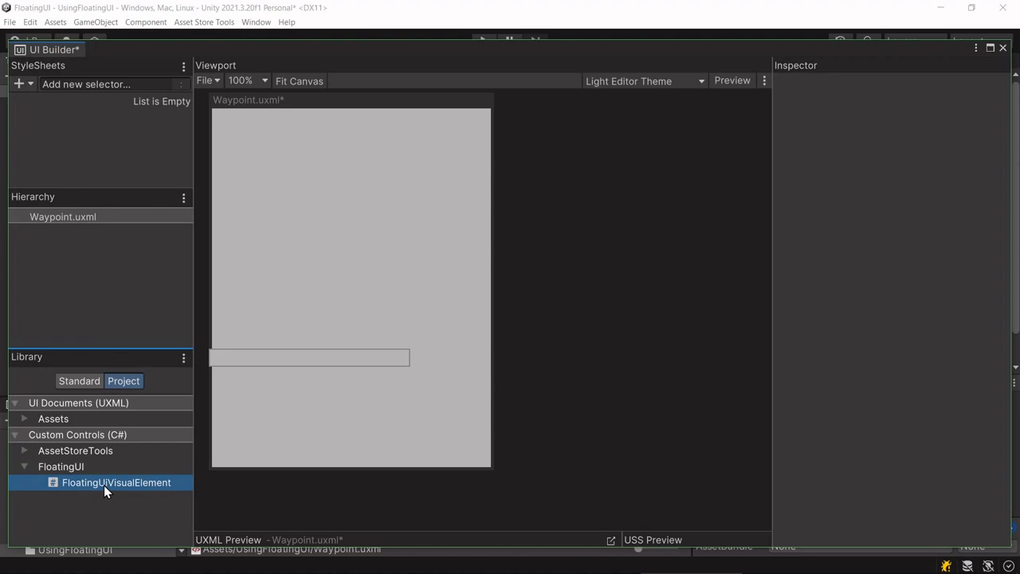
{"action": "left_click_drag", "start_coordinate": [104, 485], "coordinate": [120, 266]}
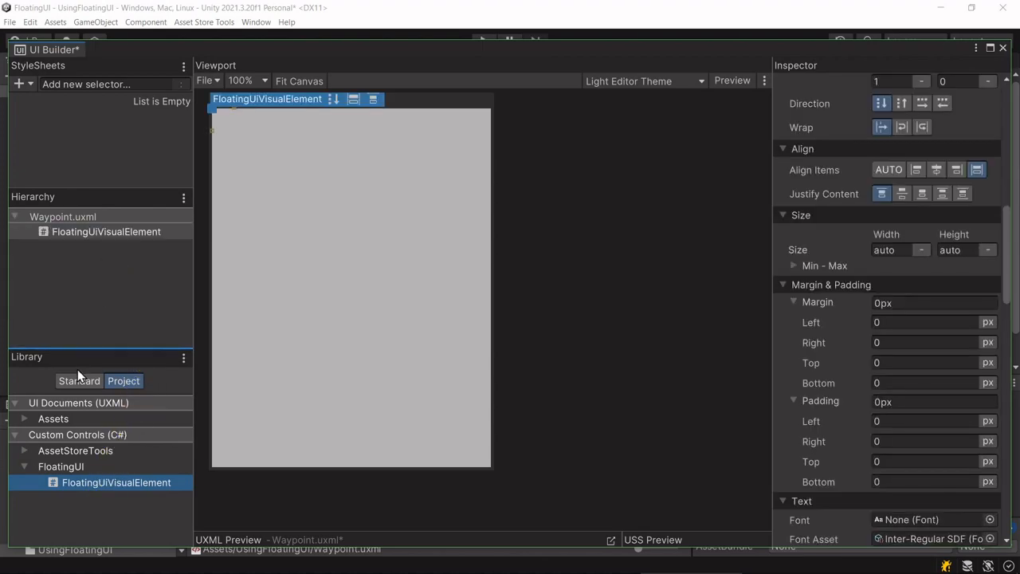
Nest a standard VisualElement inside FloatingUiVisualElement and set its width and height to 10 px each.
{"action": "left_click", "coordinate": [77, 381]}
{"action": "left_click_drag", "start_coordinate": [58, 433], "coordinate": [115, 236]}
{"action": "left_click", "coordinate": [114, 244]}
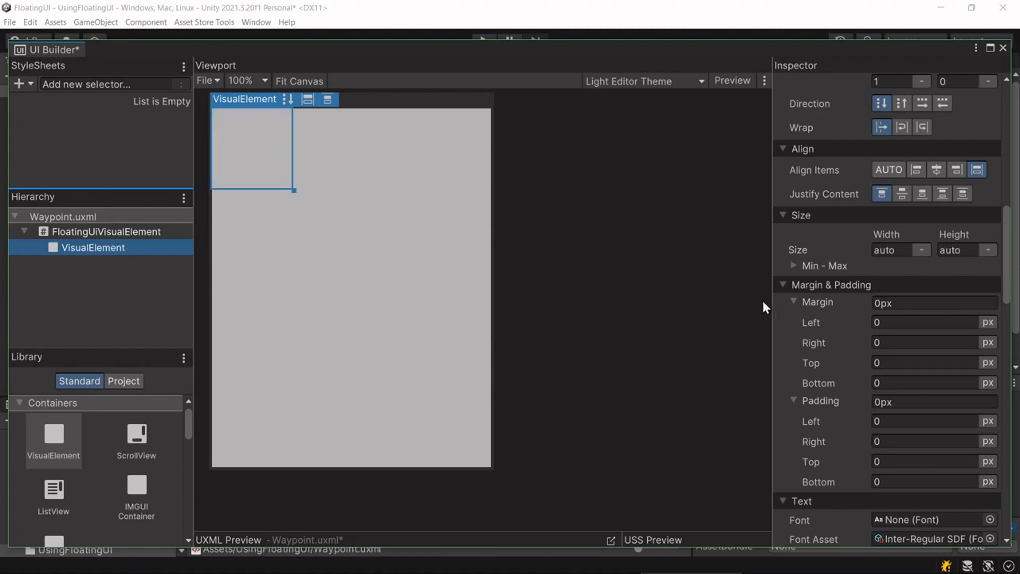
{"action": "left_click", "coordinate": [904, 247]}
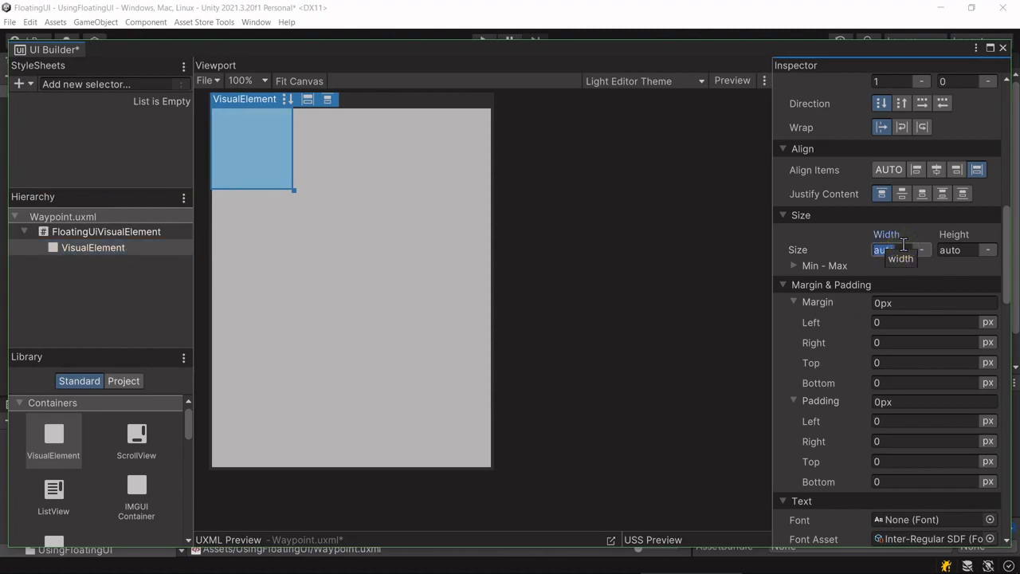
{"action": "type", "text": "10"}
{"action": "key", "text": "Tab"}
{"action": "type", "text": "10"}
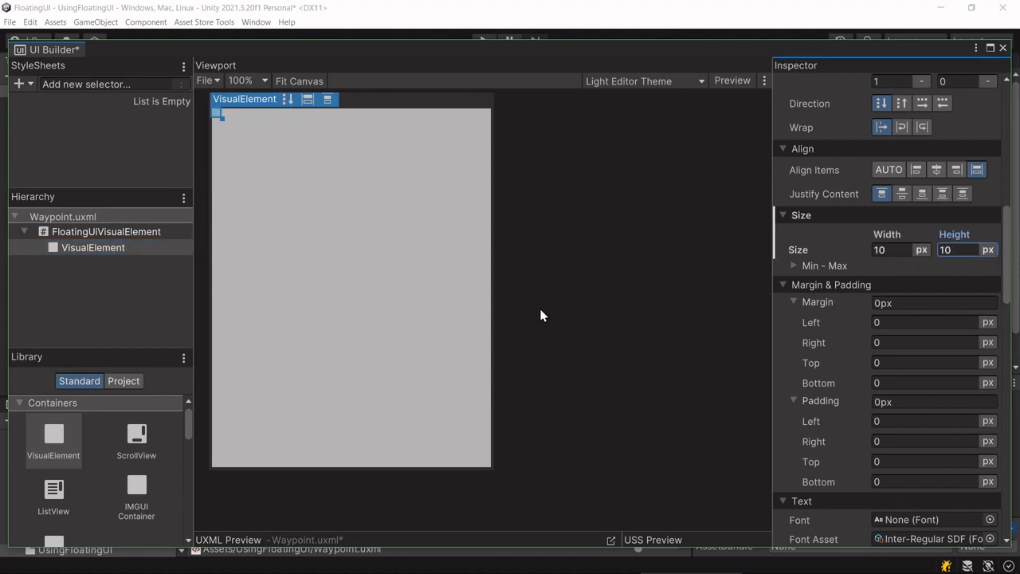
Give the VisualElement a red border (E01B1B) with a width of 3 px on all sides.
{"action": "scroll", "coordinate": [854, 363], "scroll_direction": "down", "scroll_amount": 5}
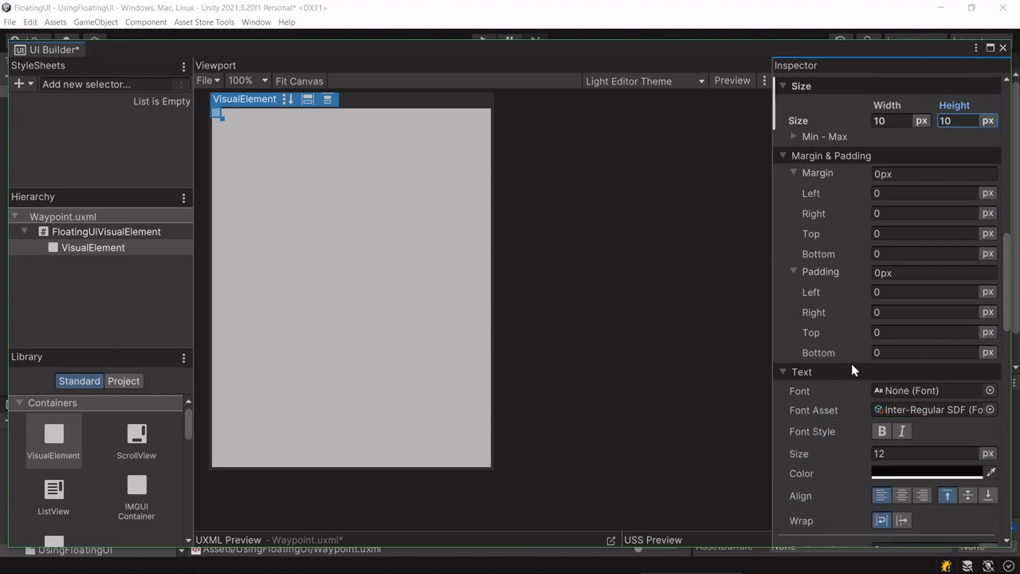
{"action": "scroll", "coordinate": [850, 364], "scroll_direction": "down", "scroll_amount": 14}
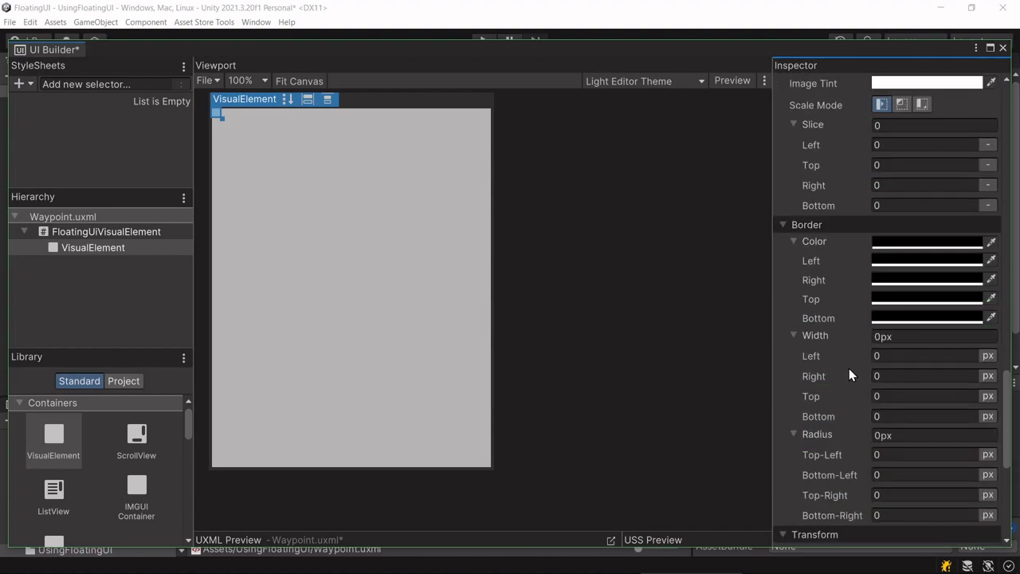
{"action": "left_click", "coordinate": [882, 156]}
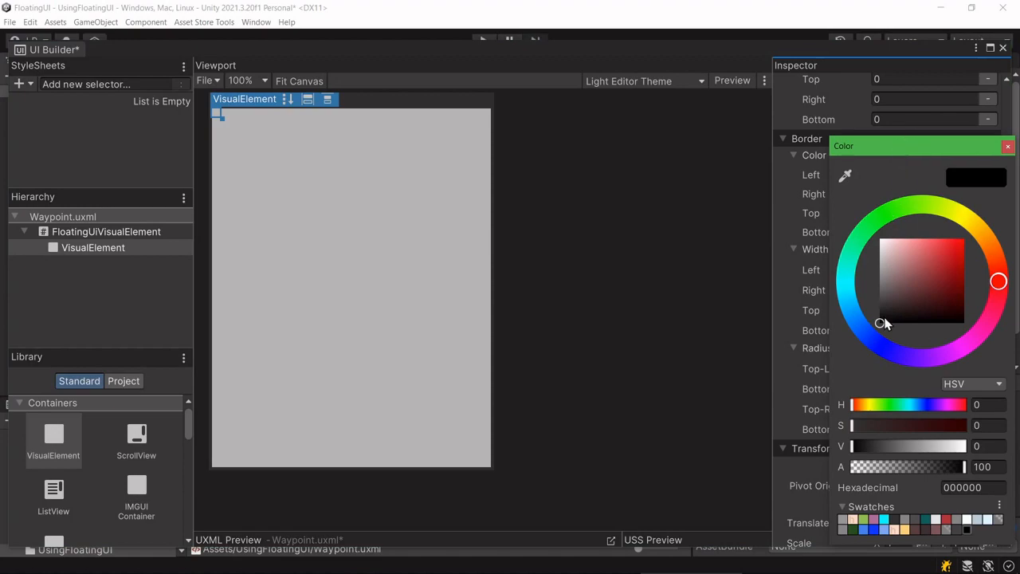
{"action": "left_click", "coordinate": [957, 253]}
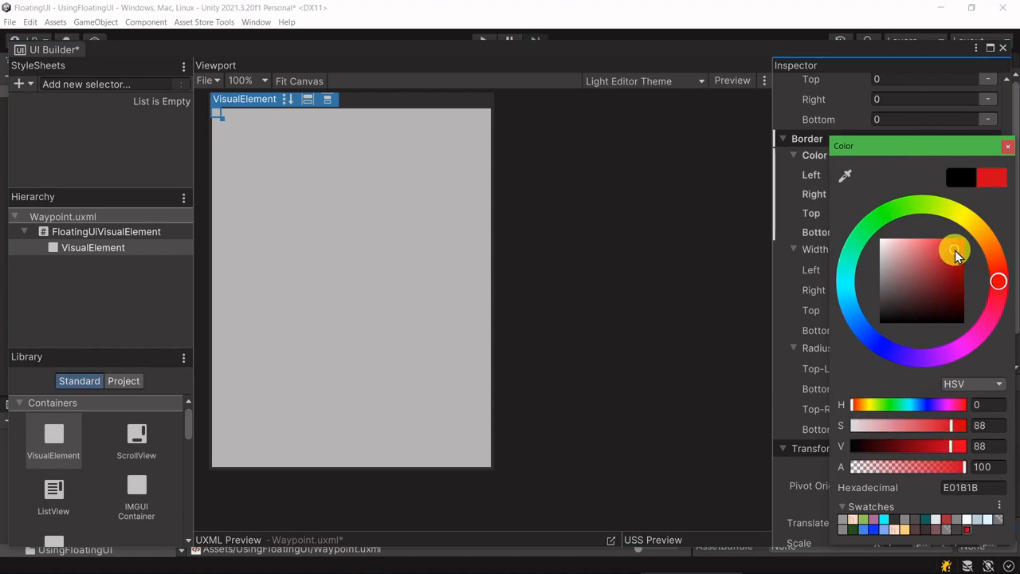
{"action": "left_click", "coordinate": [1008, 146]}
{"action": "left_click", "coordinate": [900, 250]}
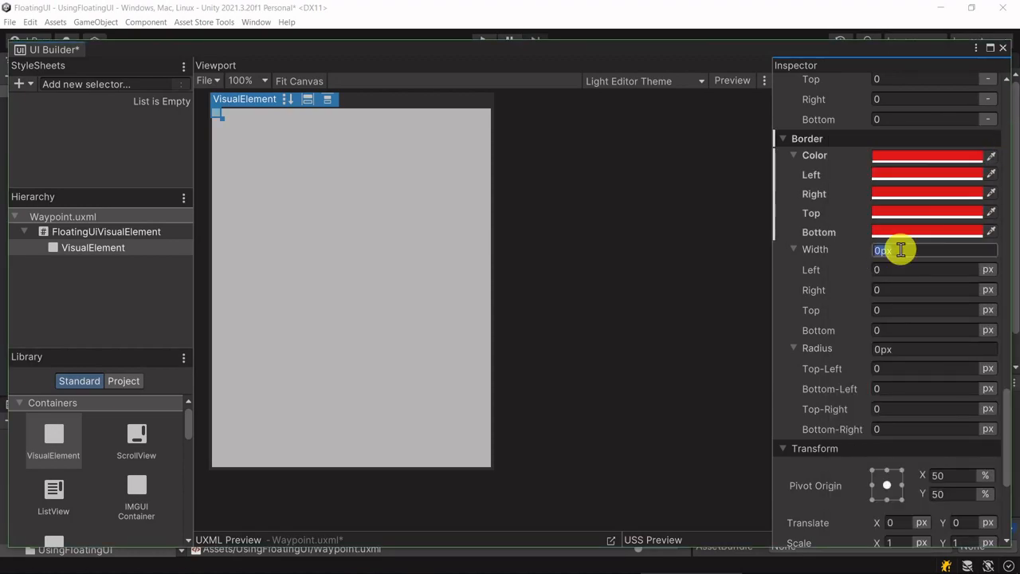
{"action": "type", "text": "3"}
{"action": "key", "text": "Return"}
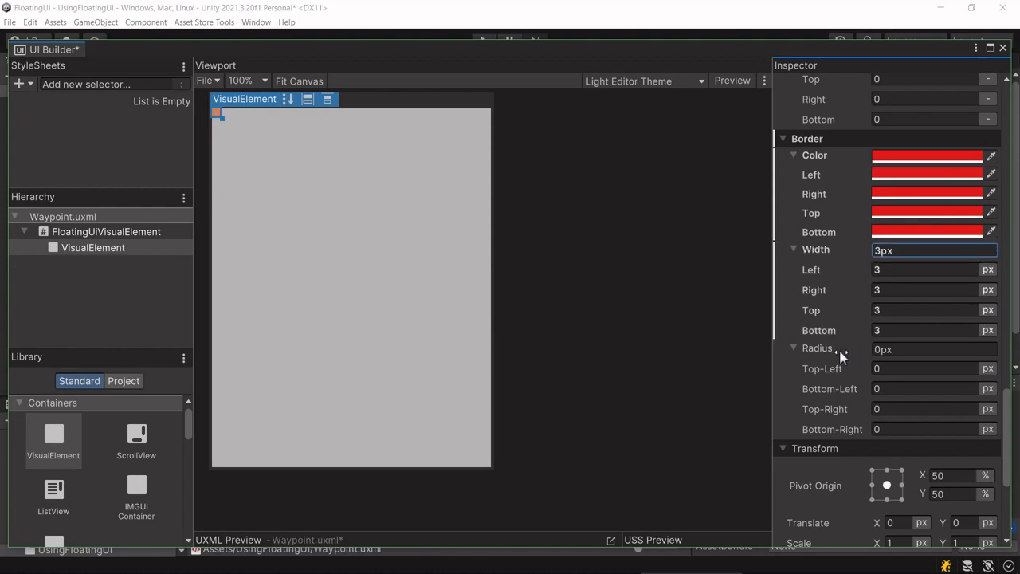
Round the VisualElement into a circle with a border radius of about 548 px, then save and close the document.
{"action": "left_click_drag", "start_coordinate": [805, 349], "coordinate": [234, 342]}
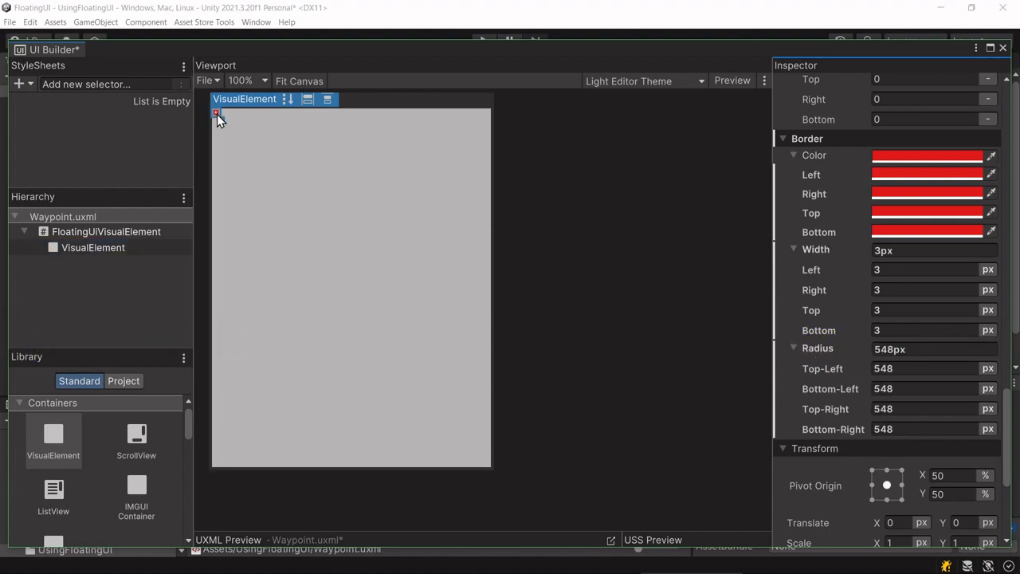
{"action": "scroll", "coordinate": [217, 114], "scroll_direction": "up", "scroll_amount": 5}
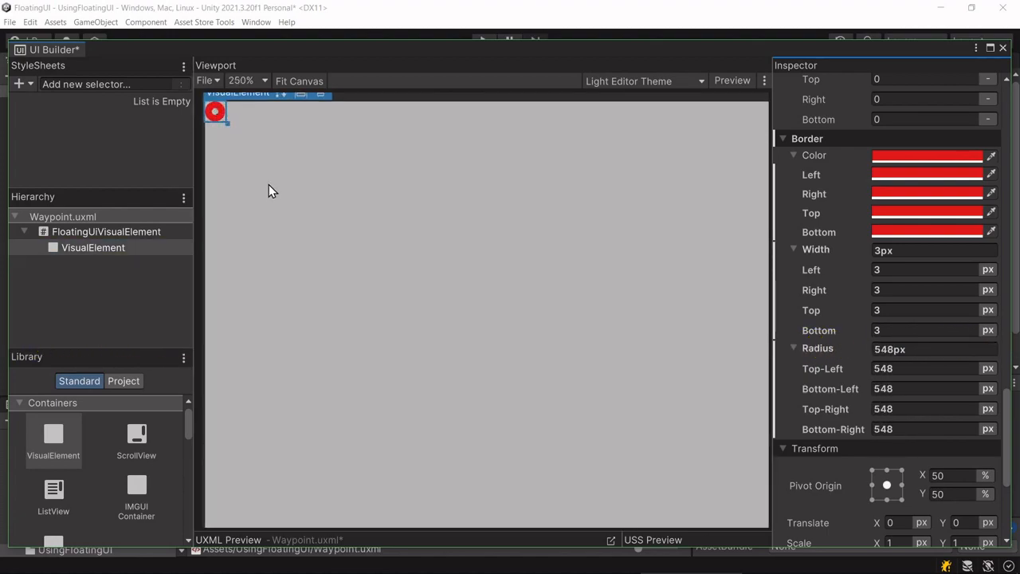
{"action": "key", "text": "ctrl+s"}
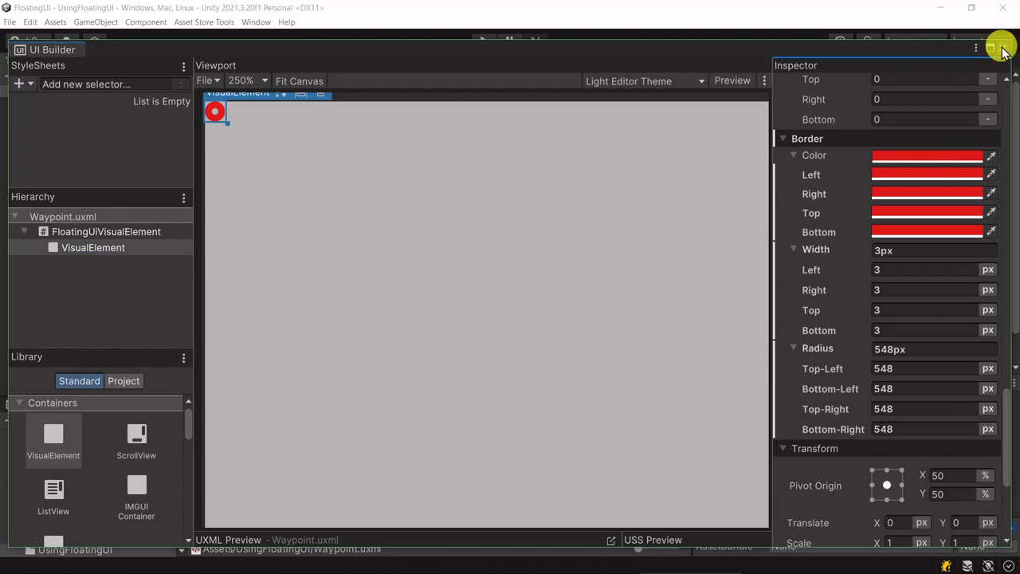
{"action": "left_click", "coordinate": [1003, 51]}
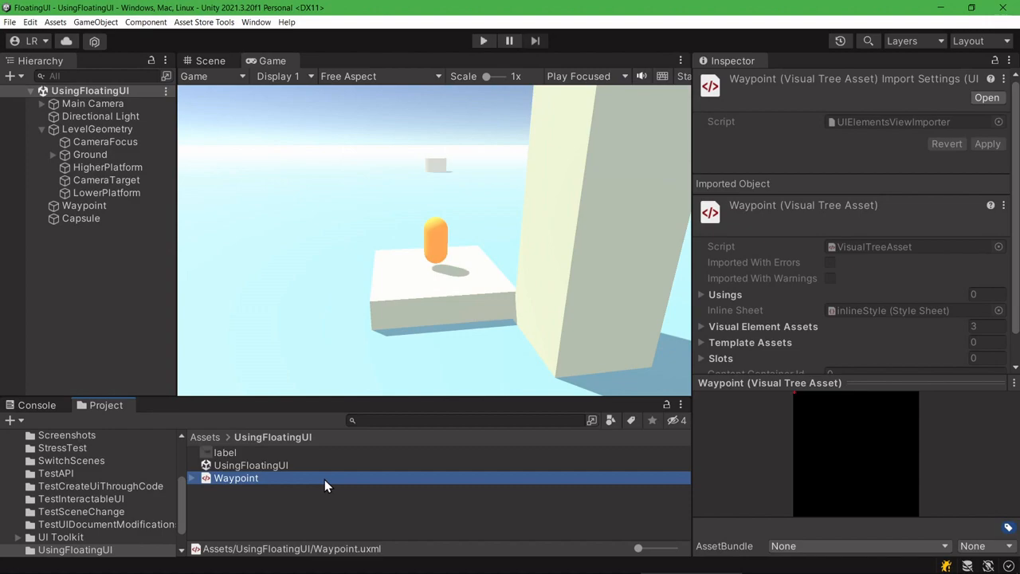
Create an empty child object named Waypoint under the Waypoint object.
{"action": "left_click", "coordinate": [90, 208]}
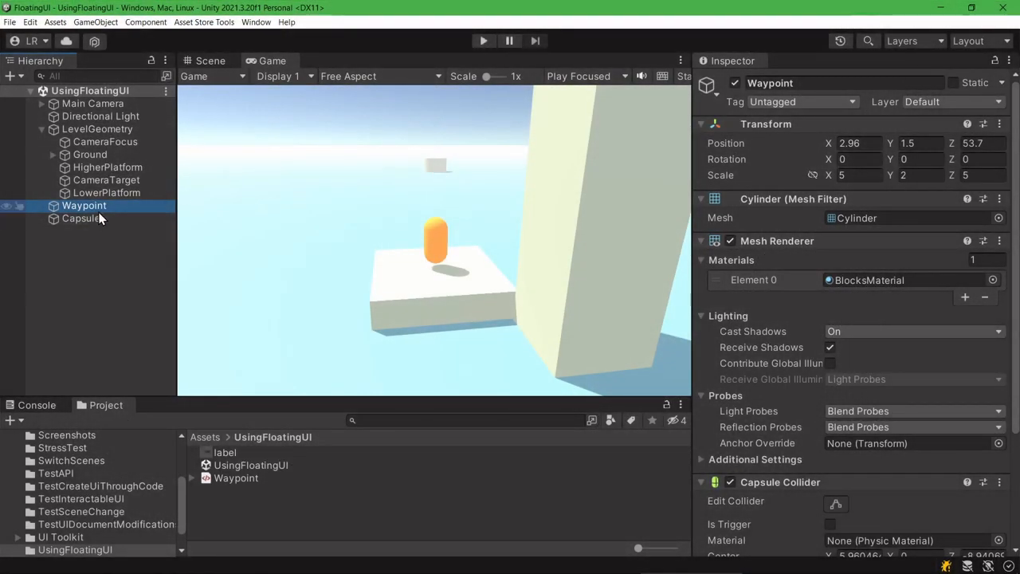
{"action": "right_click", "coordinate": [96, 208]}
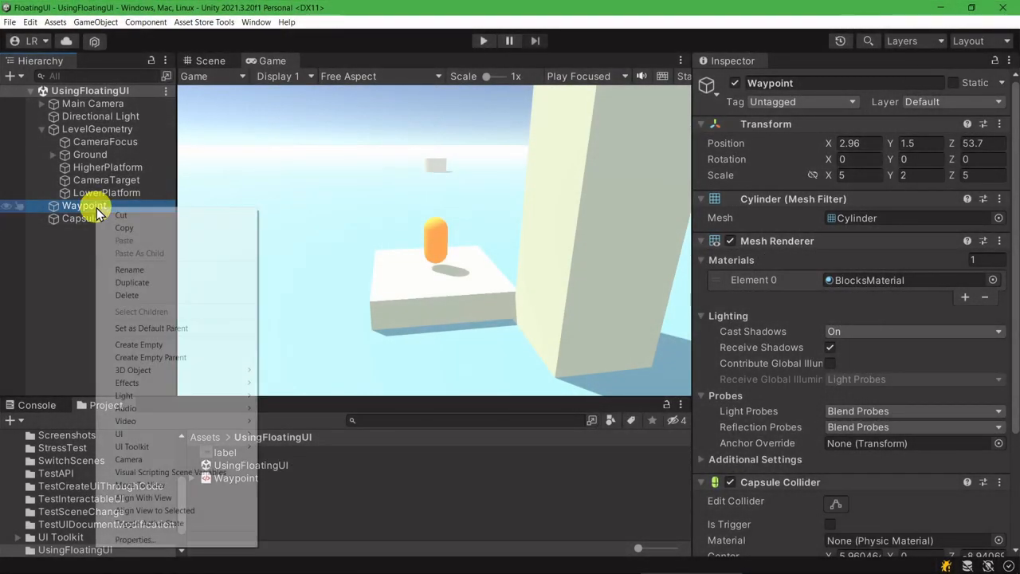
{"action": "left_click", "coordinate": [156, 346]}
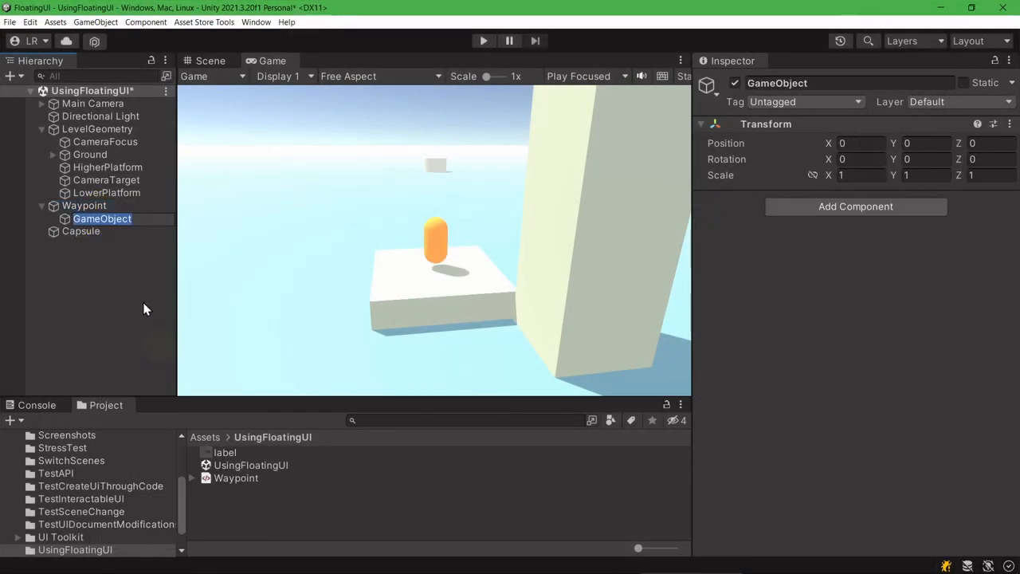
{"action": "type", "text": "Waypoint"}
{"action": "key", "text": "Return"}
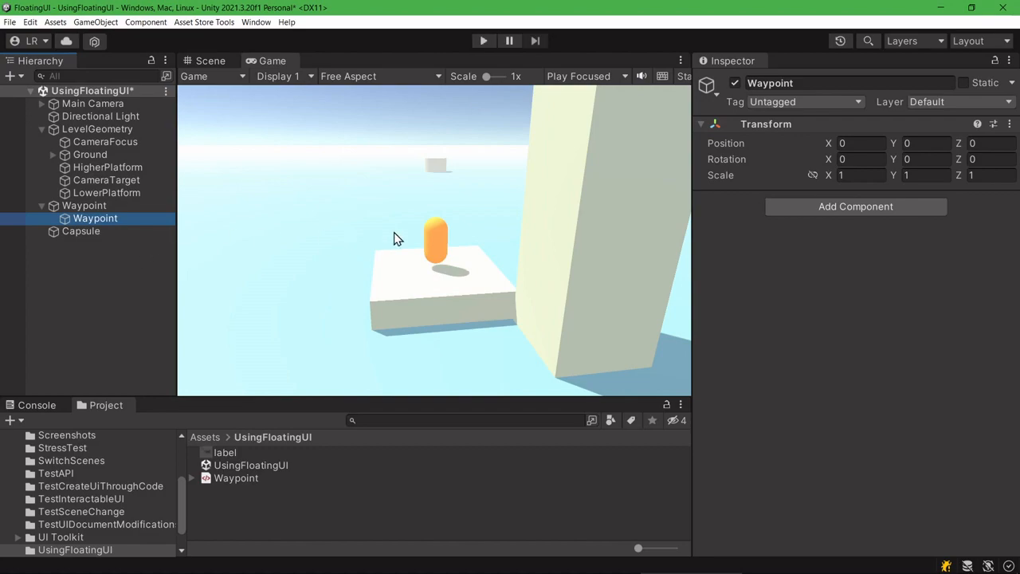
Add a UI Document component to the child Waypoint object.
{"action": "left_click", "coordinate": [853, 209]}
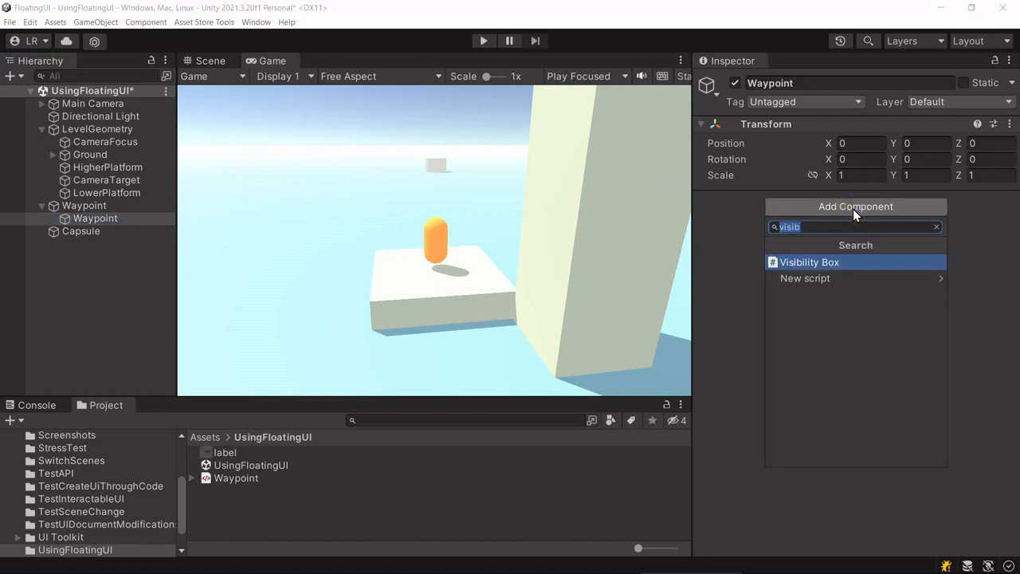
{"action": "type", "text": "uido"}
{"action": "left_click", "coordinate": [817, 267]}
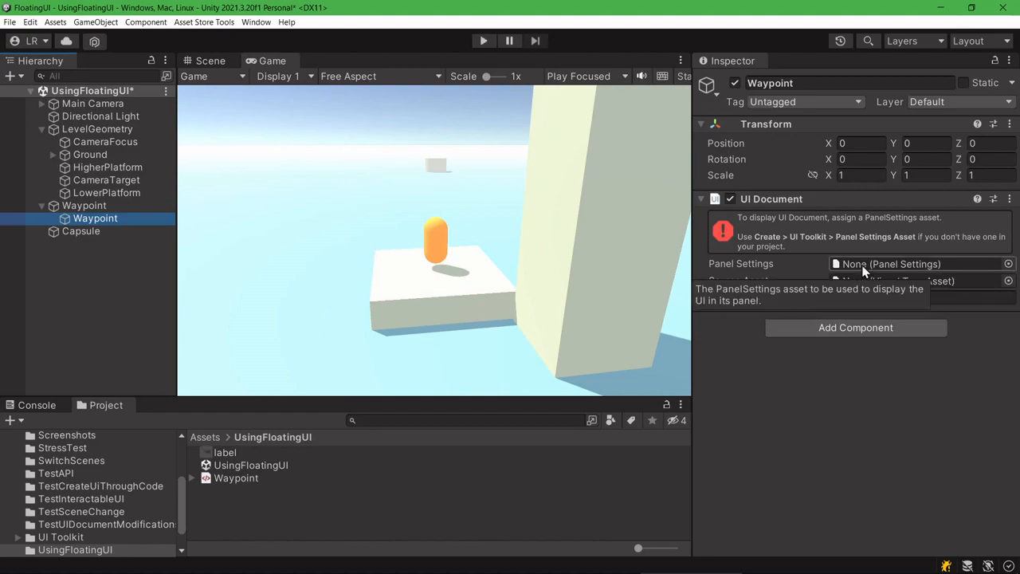
Create a UI Toolkit Panel Settings asset in the UsingFloatingUI folder, keeping the default name New Panel Settings.
{"action": "left_click", "coordinate": [233, 500]}
{"action": "right_click", "coordinate": [235, 501]}
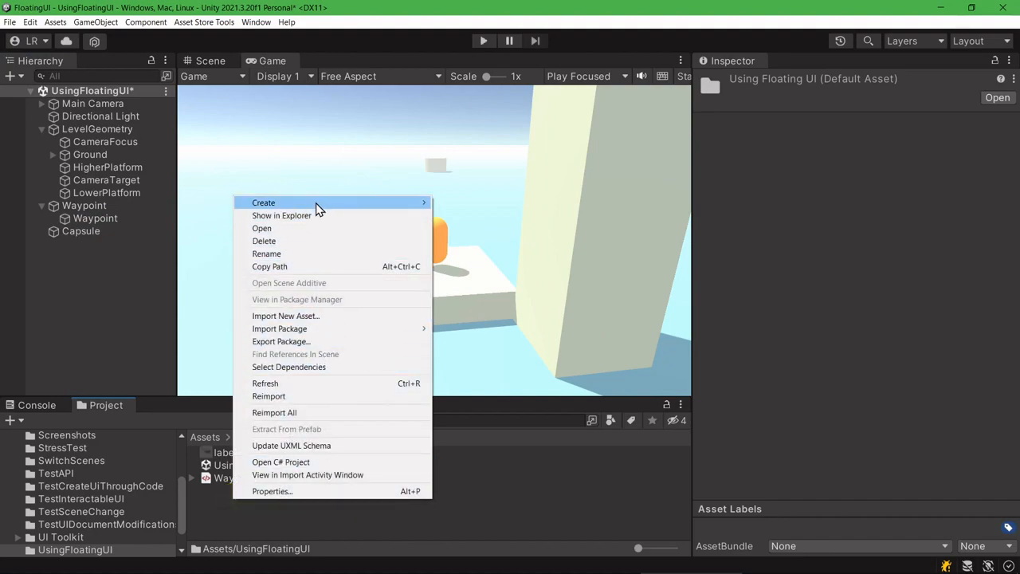
{"action": "mouse_move", "coordinate": [316, 205]}
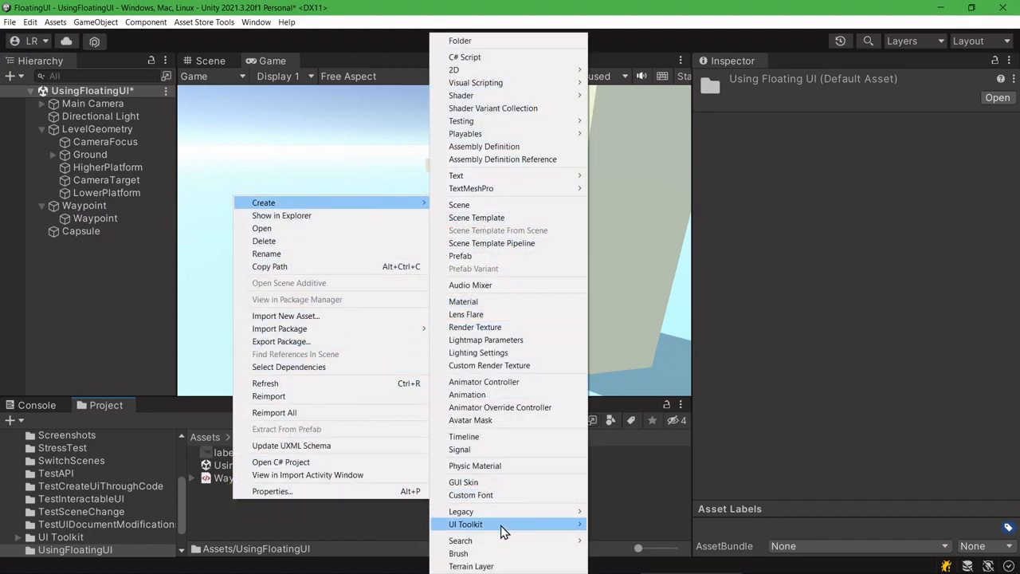
{"action": "mouse_move", "coordinate": [500, 524]}
{"action": "left_click", "coordinate": [639, 495]}
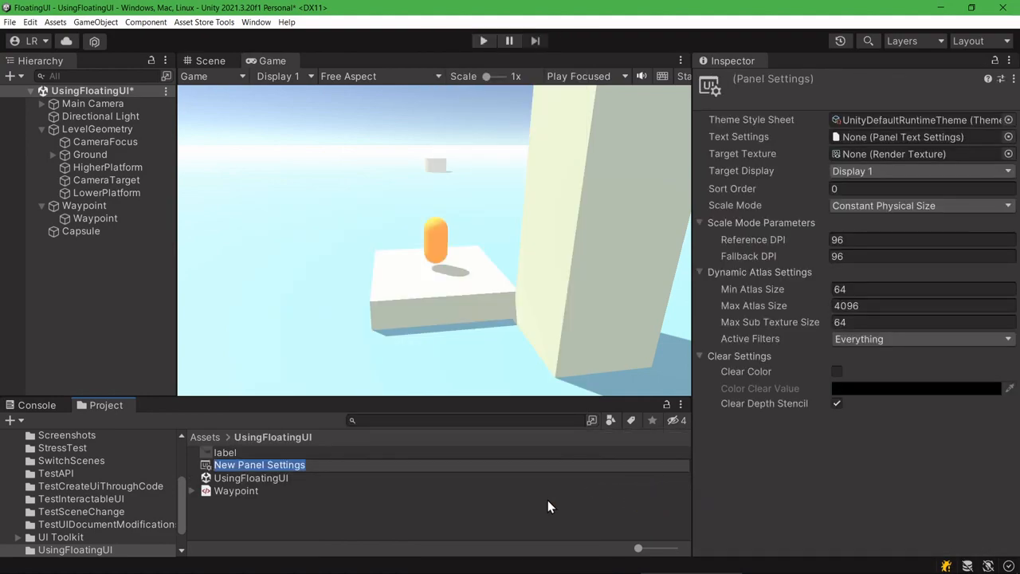
{"action": "key", "text": "Return"}
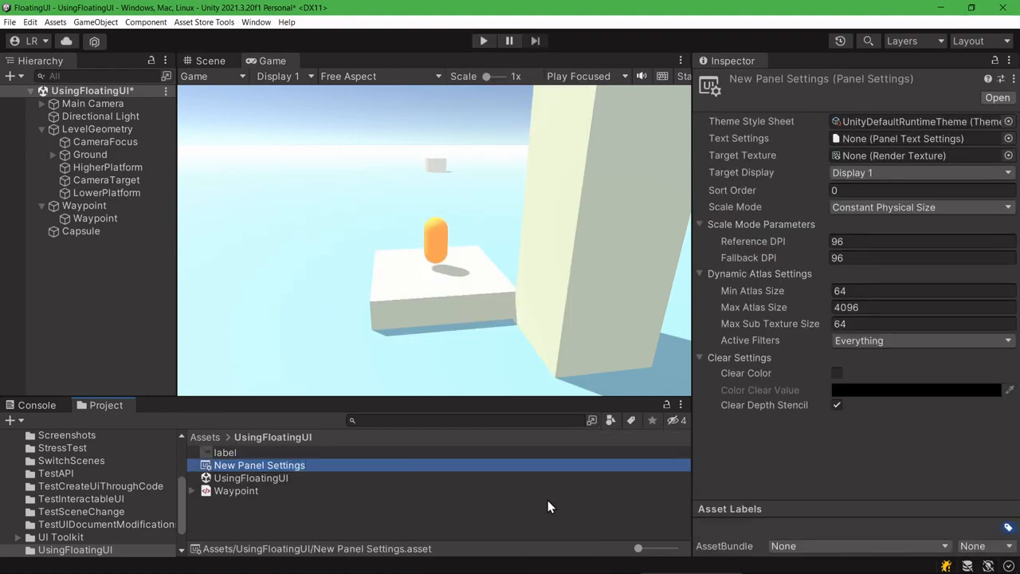
Assign New Panel Settings and the Waypoint visual tree as source asset to the child Waypoint's UI Document.
{"action": "left_click", "coordinate": [109, 223]}
{"action": "left_click_drag", "start_coordinate": [266, 468], "coordinate": [881, 264]}
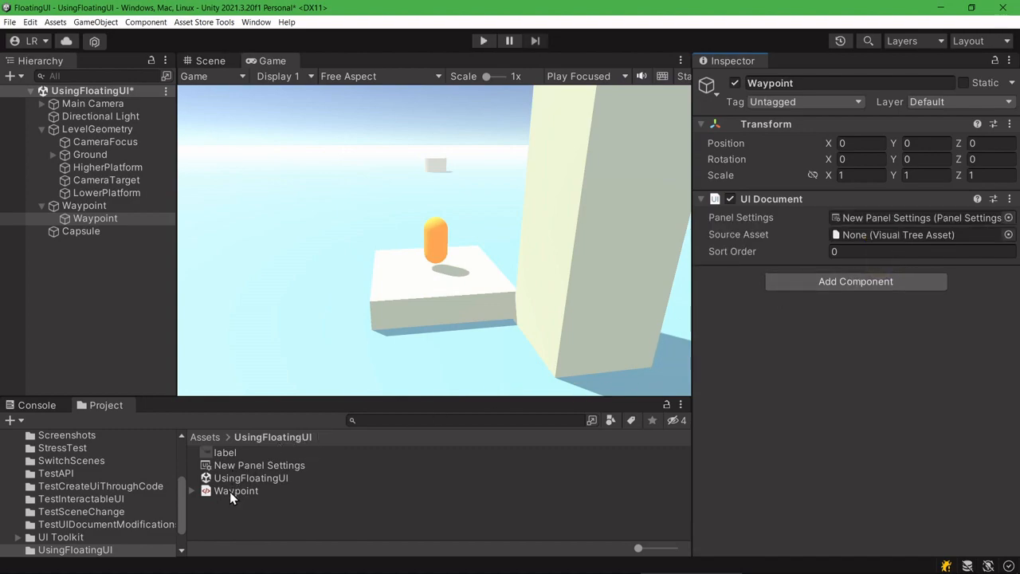
{"action": "left_click_drag", "start_coordinate": [230, 491], "coordinate": [871, 235]}
{"action": "left_click_drag", "start_coordinate": [871, 235], "coordinate": [871, 235]}
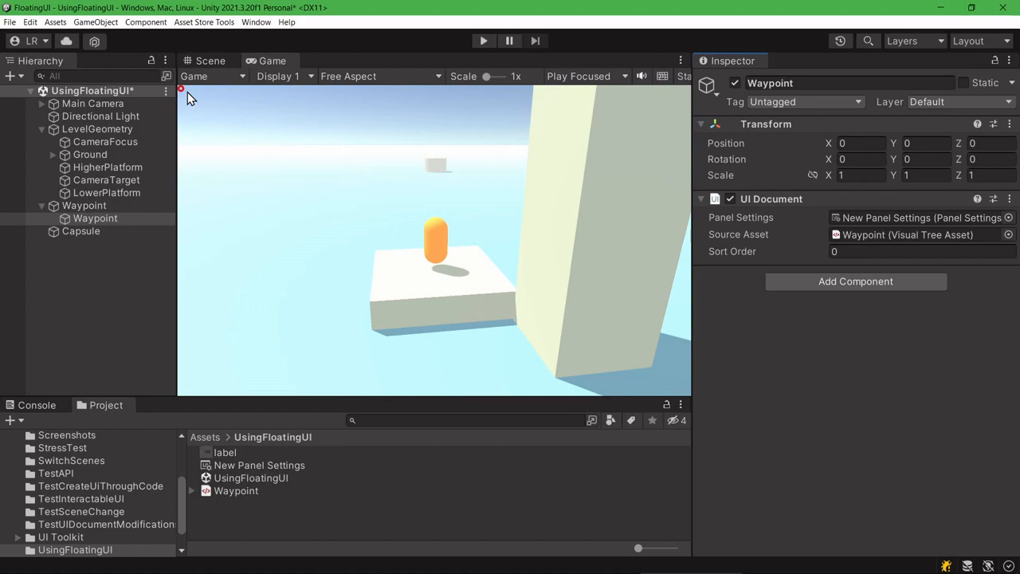
Add the Floating Ui Settings component to the child Waypoint object.
{"action": "left_click", "coordinate": [864, 286]}
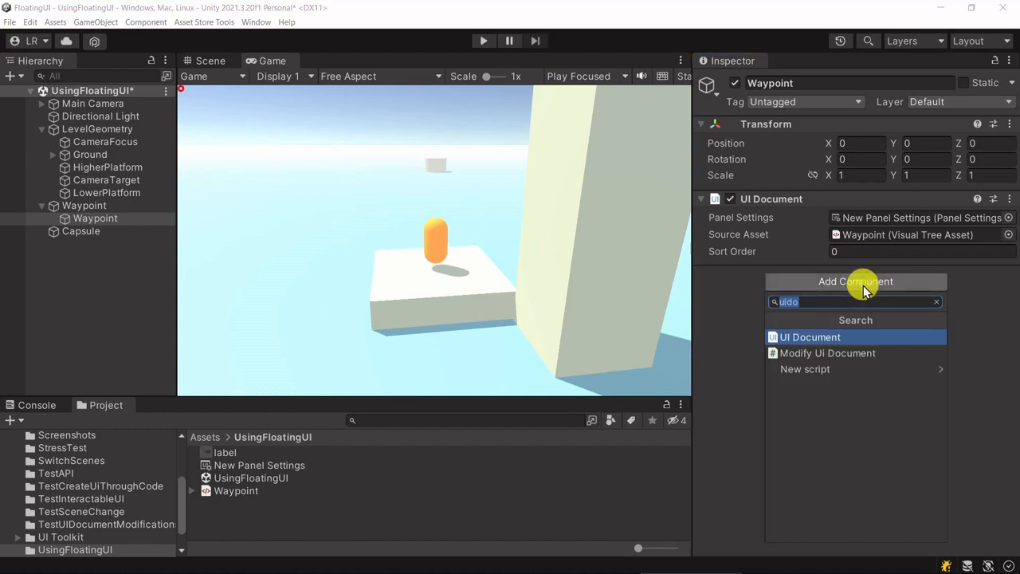
{"action": "type", "text": "float"}
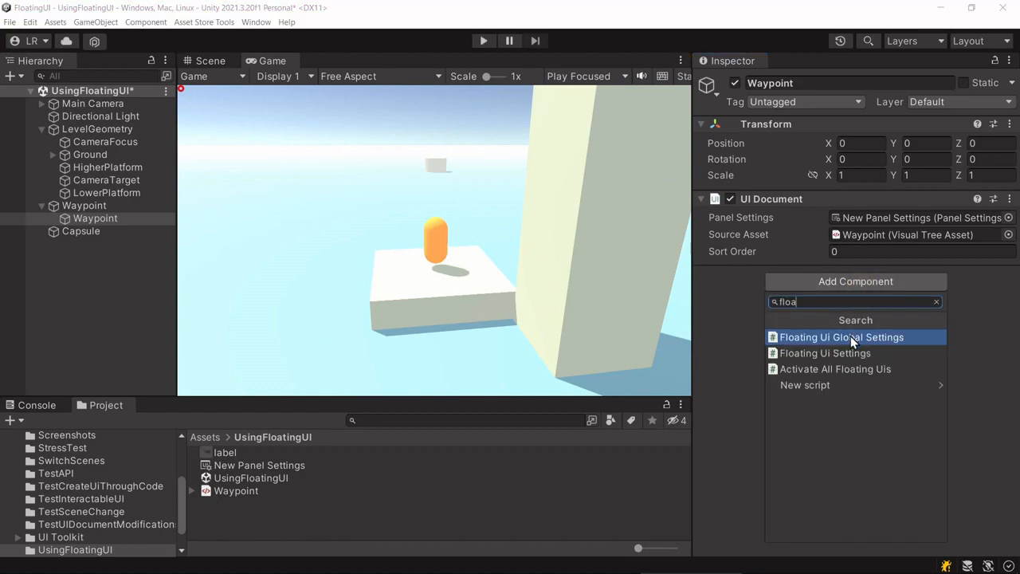
{"action": "left_click", "coordinate": [847, 353]}
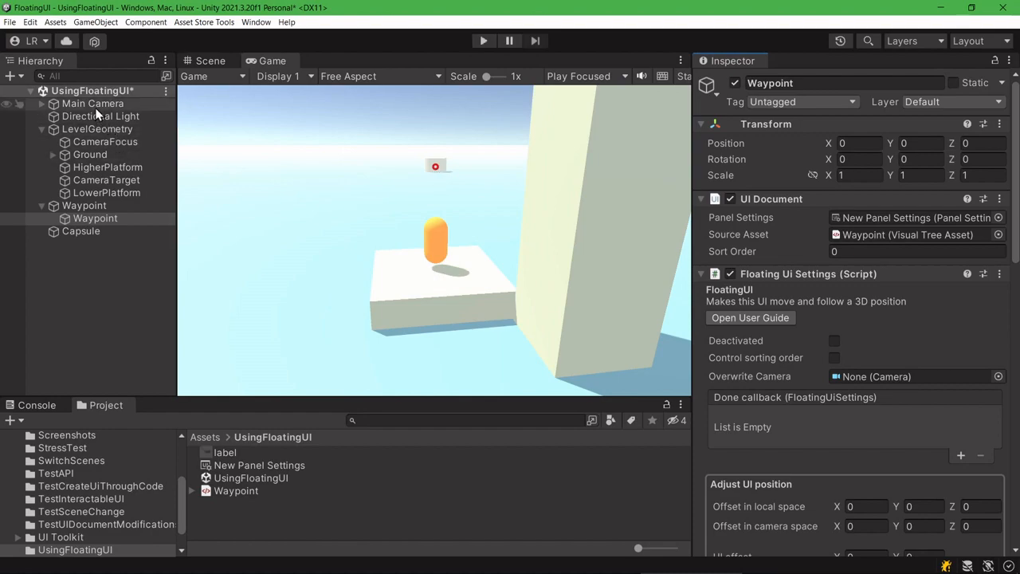
Shift the CameraFocus object's X position back and forth to check how the waypoint marker follows its target.
{"action": "left_click", "coordinate": [96, 141]}
{"action": "left_click_drag", "start_coordinate": [828, 143], "coordinate": [883, 159]}
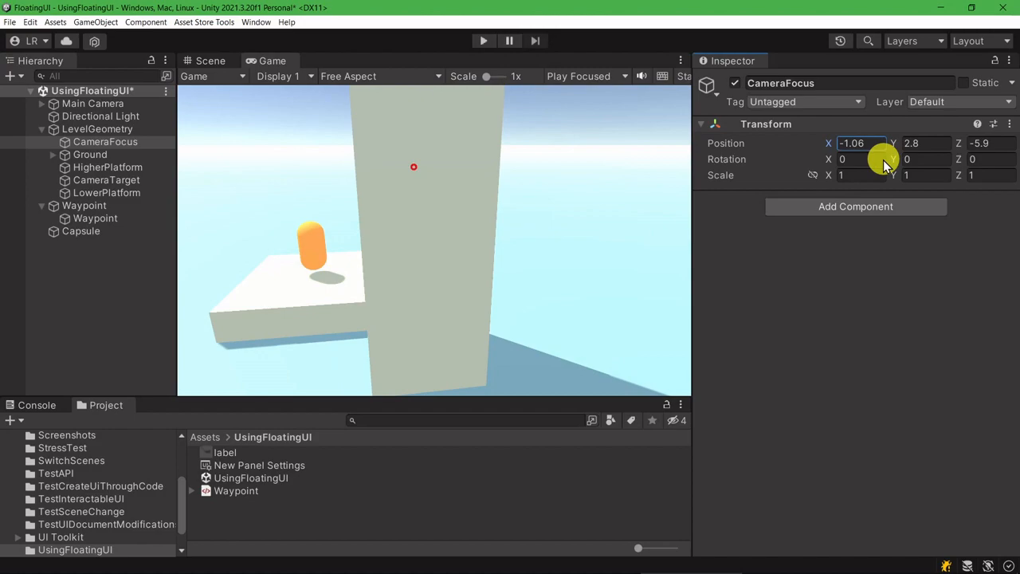
{"action": "left_click_drag", "start_coordinate": [885, 164], "coordinate": [853, 160]}
{"action": "left_click", "coordinate": [107, 300]}
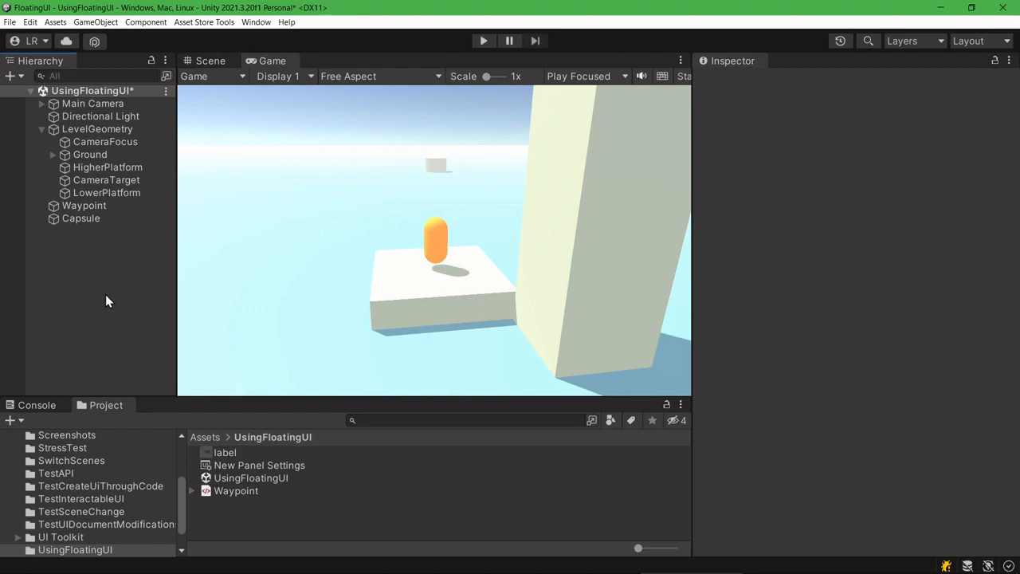
Create a UI Toolkit UI Document named Healthbar in the UsingFloatingUI folder.
{"action": "left_click", "coordinate": [225, 526]}
{"action": "right_click", "coordinate": [225, 522]}
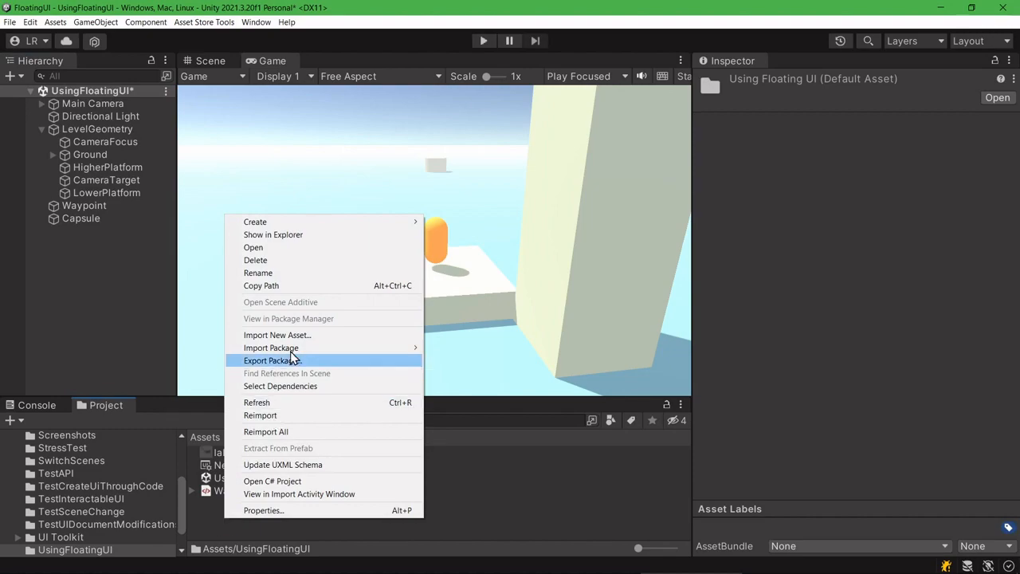
{"action": "mouse_move", "coordinate": [312, 227]}
{"action": "mouse_move", "coordinate": [482, 526]}
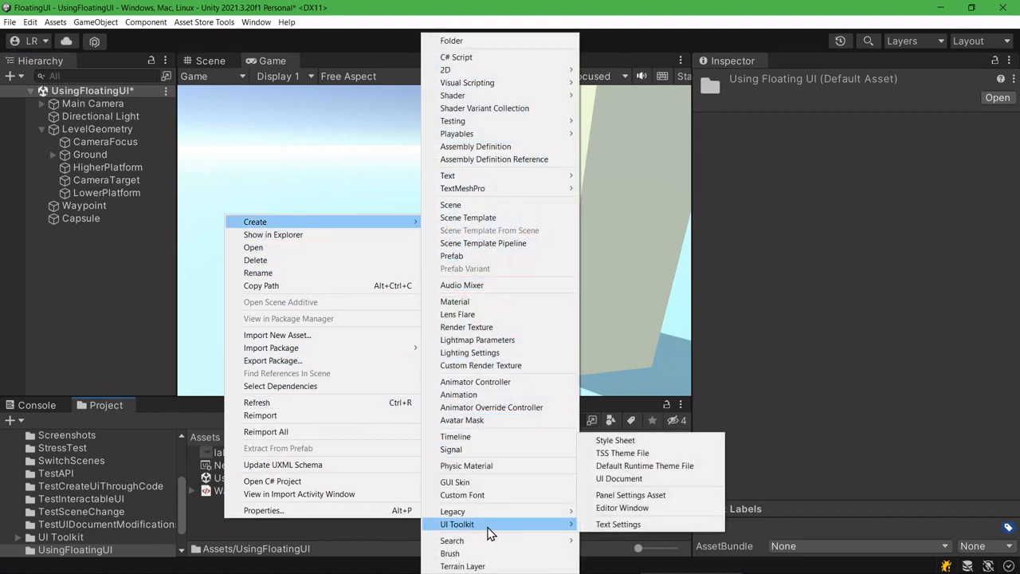
{"action": "left_click", "coordinate": [634, 479]}
{"action": "type", "text": "Healthbar"}
{"action": "key", "text": "Return"}
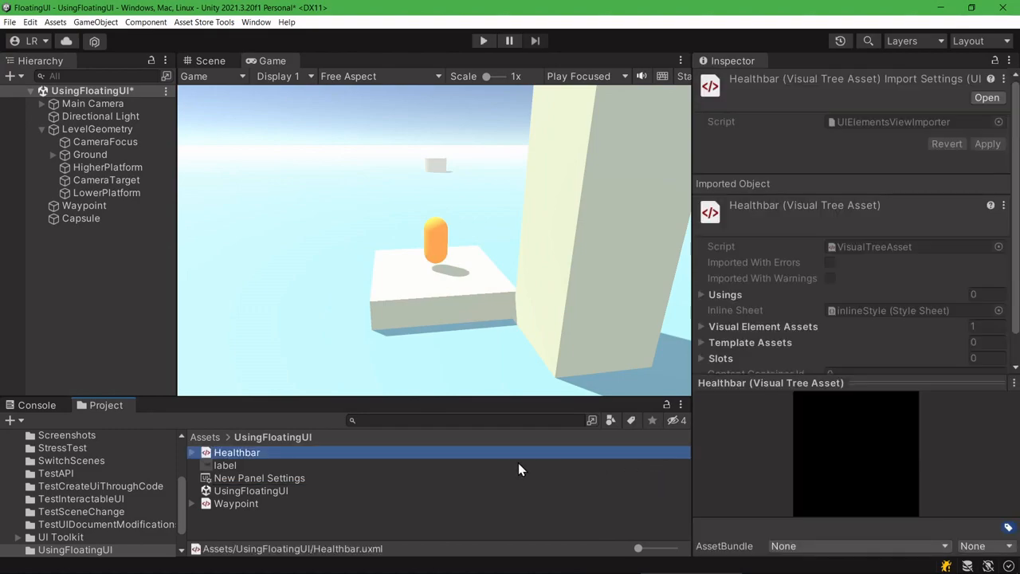
Open the Healthbar document in UI Builder and add a FloatingUiVisualElement from the project's FloatingUI custom controls to its hierarchy.
{"action": "double_click", "coordinate": [252, 454]}
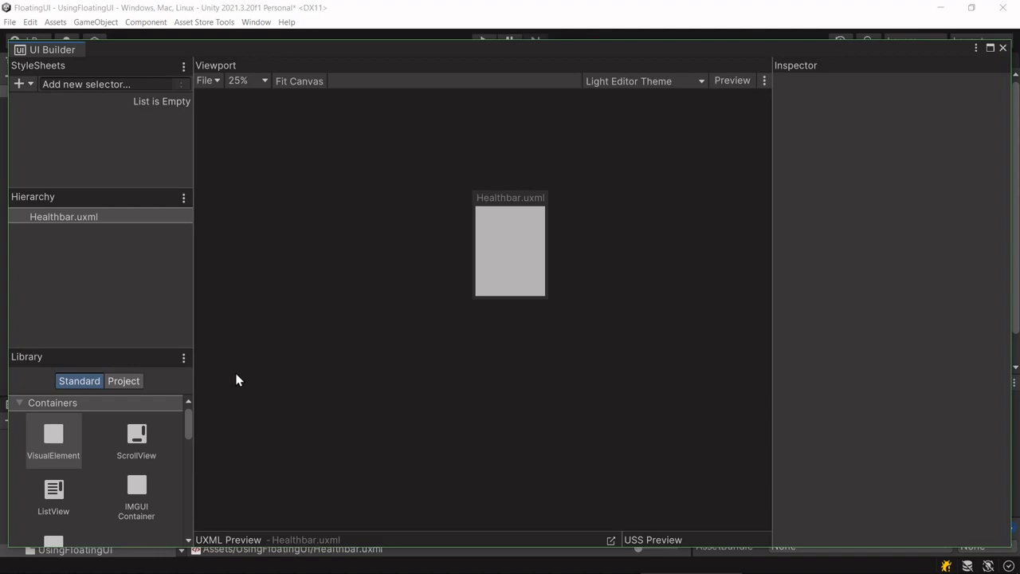
{"action": "left_click", "coordinate": [114, 381]}
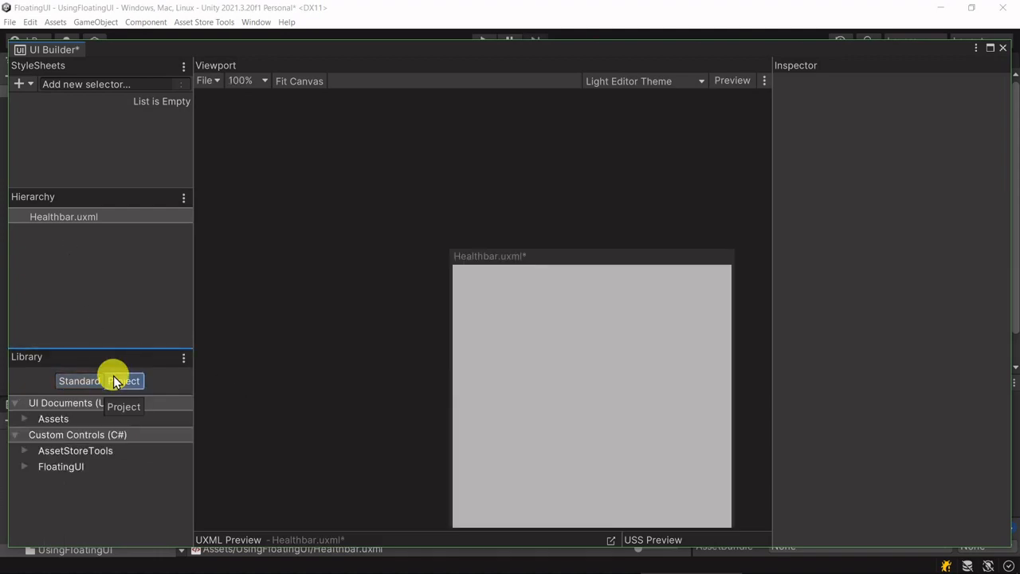
{"action": "left_click", "coordinate": [24, 467]}
{"action": "left_click", "coordinate": [75, 484]}
{"action": "left_click_drag", "start_coordinate": [88, 484], "coordinate": [86, 279]}
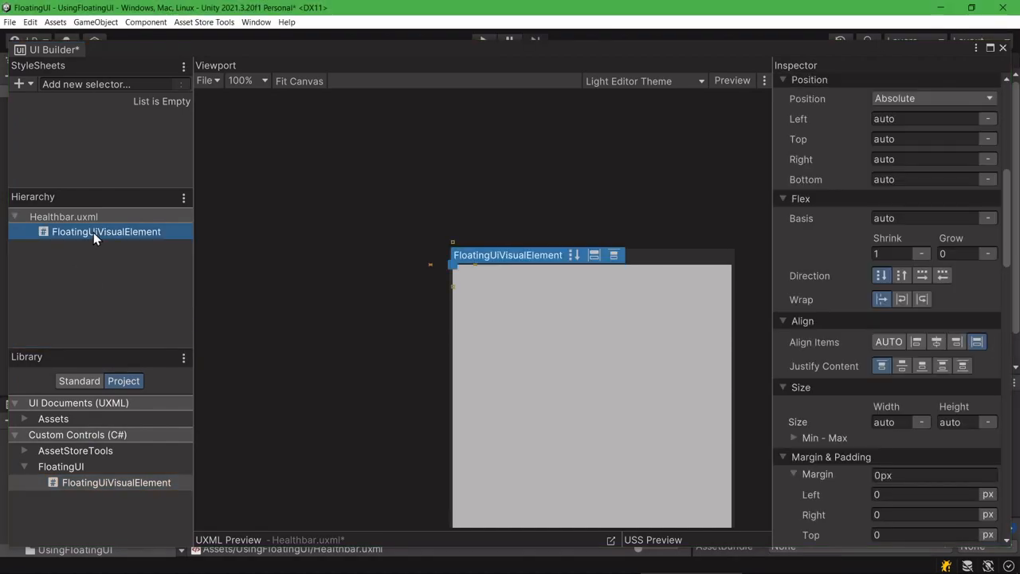
Set the FloatingUiVisualElement's height to 20 px and width to 100 px.
{"action": "left_click", "coordinate": [956, 422]}
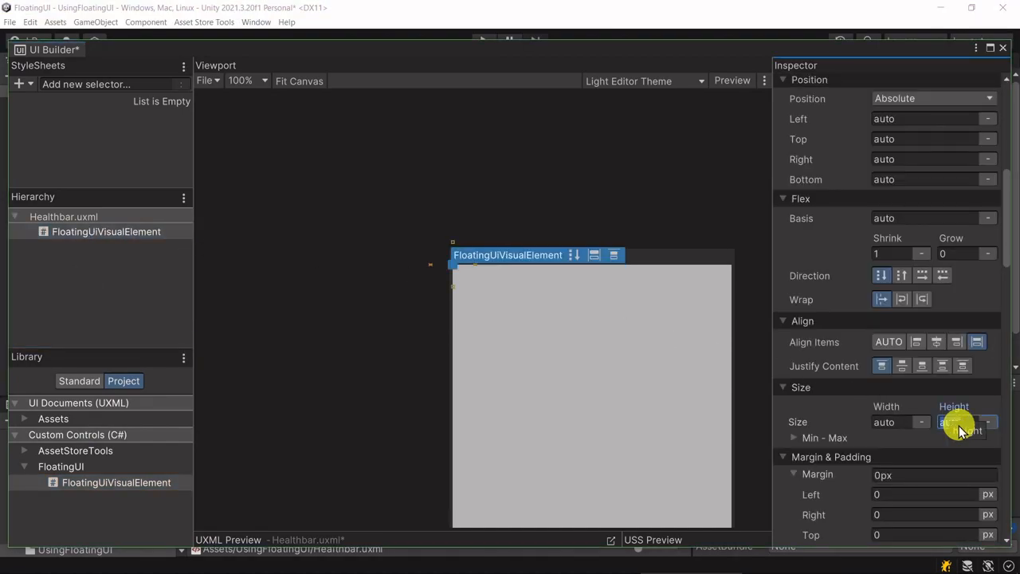
{"action": "type", "text": "20"}
{"action": "left_click", "coordinate": [901, 423]}
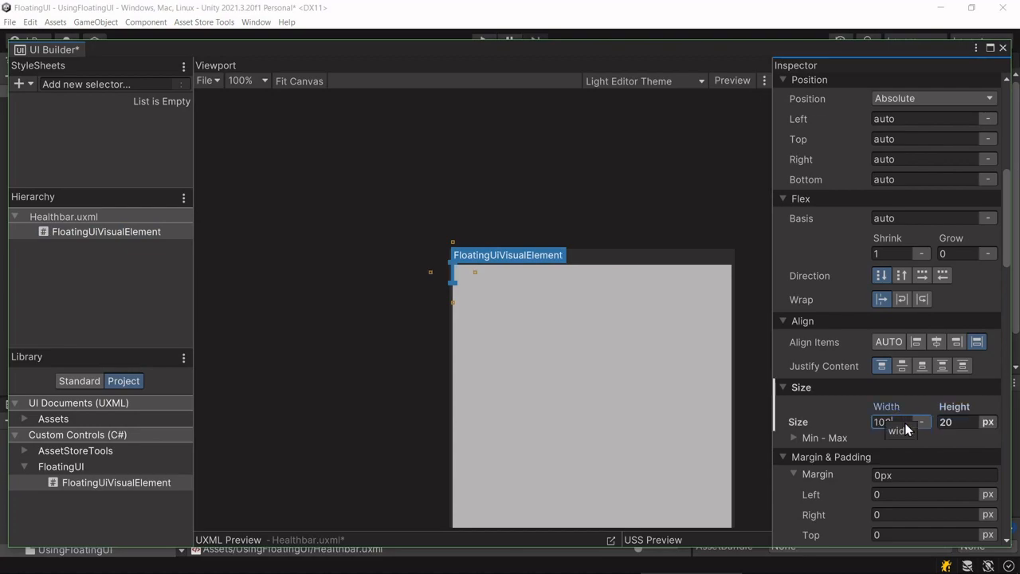
{"action": "type", "text": "100"}
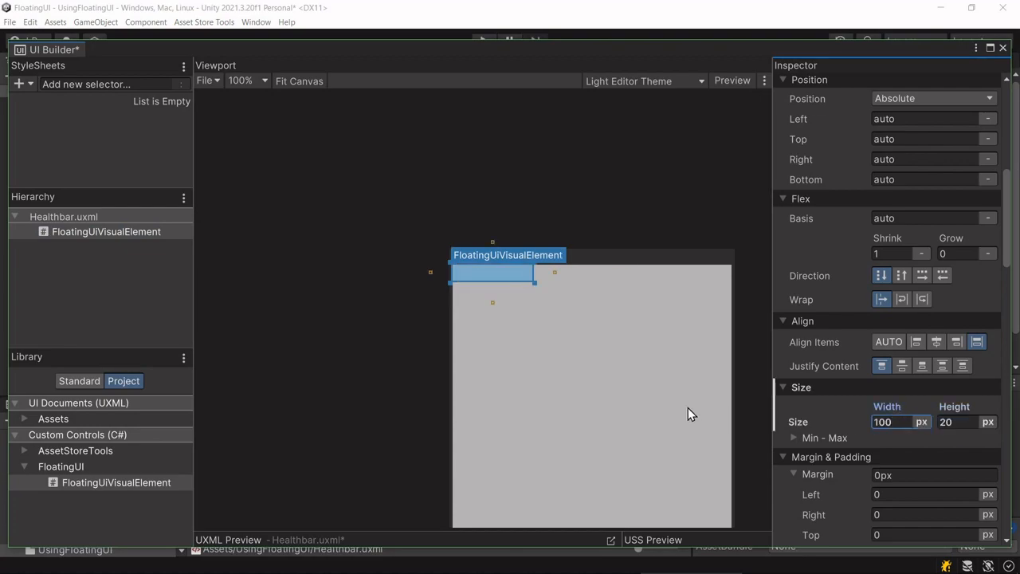
Give the FloatingUiVisualElement a red background color.
{"action": "scroll", "coordinate": [825, 407], "scroll_direction": "down", "scroll_amount": 10}
{"action": "scroll", "coordinate": [825, 407], "scroll_direction": "down", "scroll_amount": 3}
{"action": "left_click", "coordinate": [896, 381]}
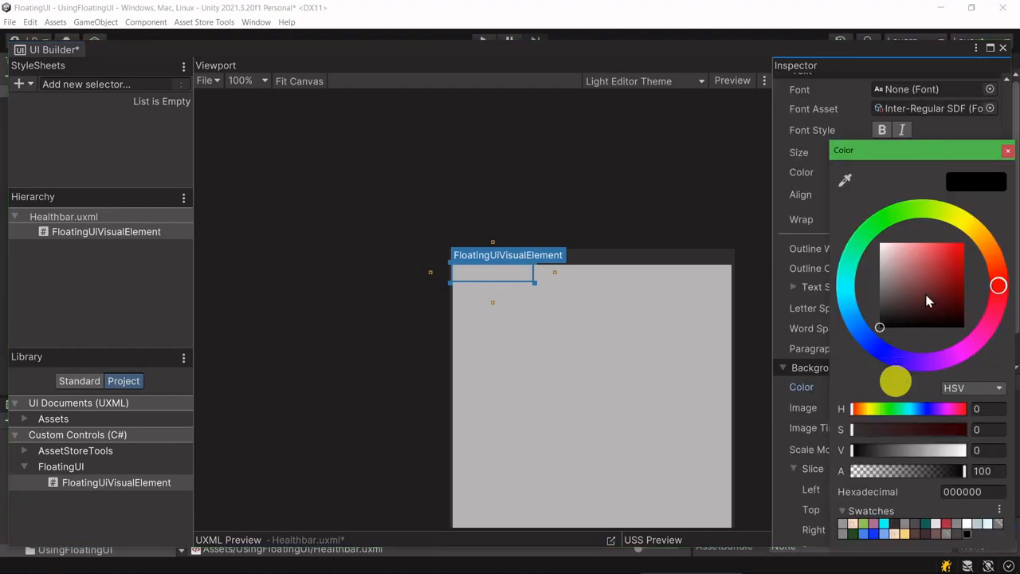
{"action": "left_click", "coordinate": [944, 262]}
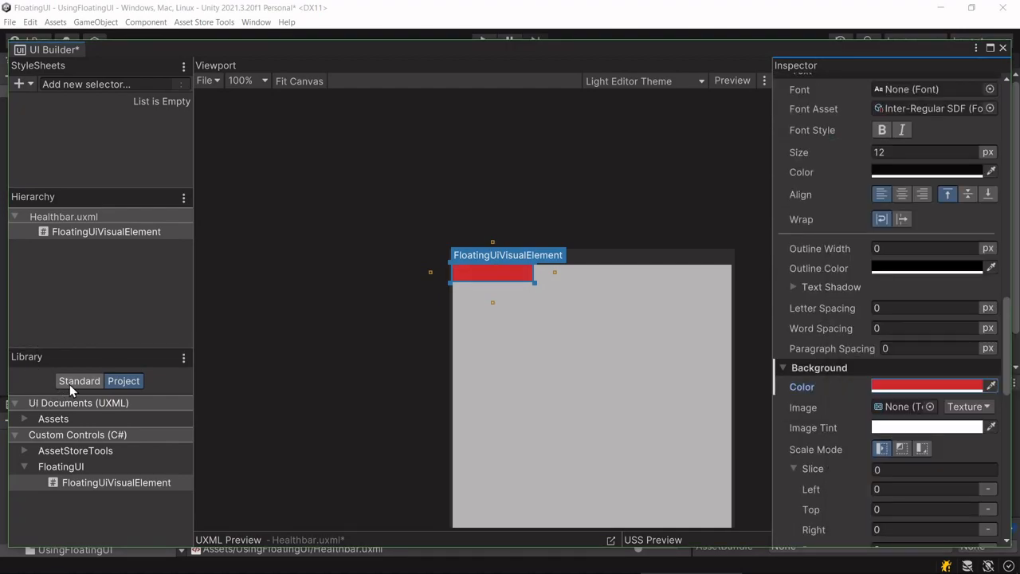
Add a VisualElement inside the FloatingUiVisualElement and set its width to 50% and height to 100%.
{"action": "left_click", "coordinate": [70, 384]}
{"action": "left_click_drag", "start_coordinate": [55, 437], "coordinate": [91, 246]}
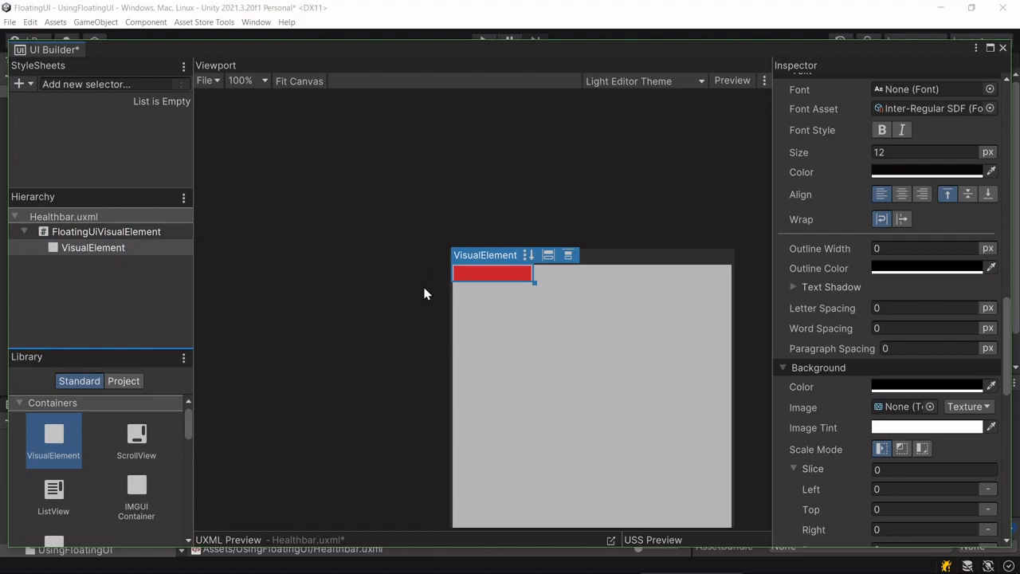
{"action": "scroll", "coordinate": [894, 355], "scroll_direction": "up", "scroll_amount": 10}
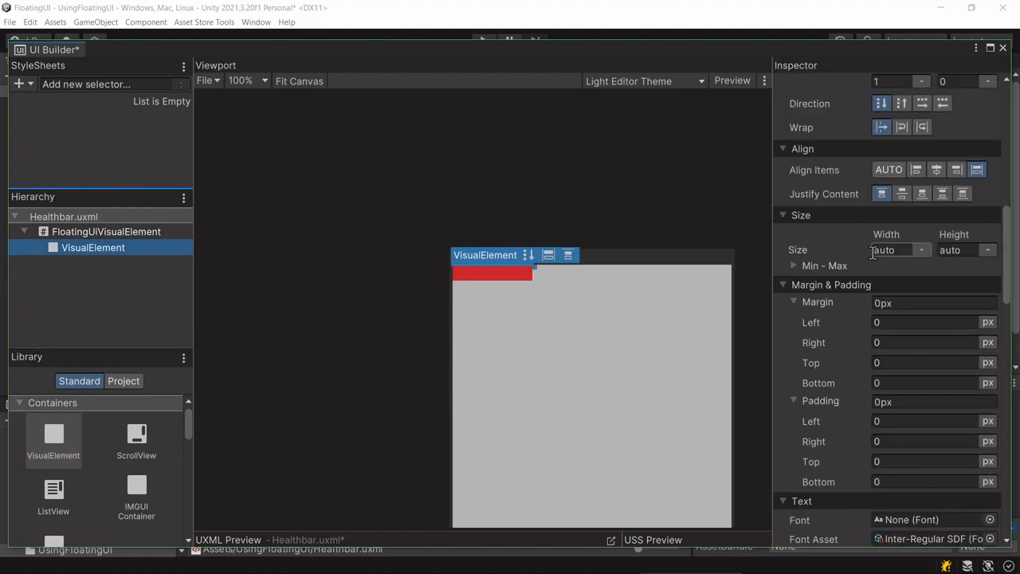
{"action": "left_click", "coordinate": [901, 250]}
{"action": "type", "text": "50%"}
{"action": "key", "text": "Return"}
{"action": "left_click", "coordinate": [959, 249]}
{"action": "type", "text": "100%"}
{"action": "key", "text": "Return"}
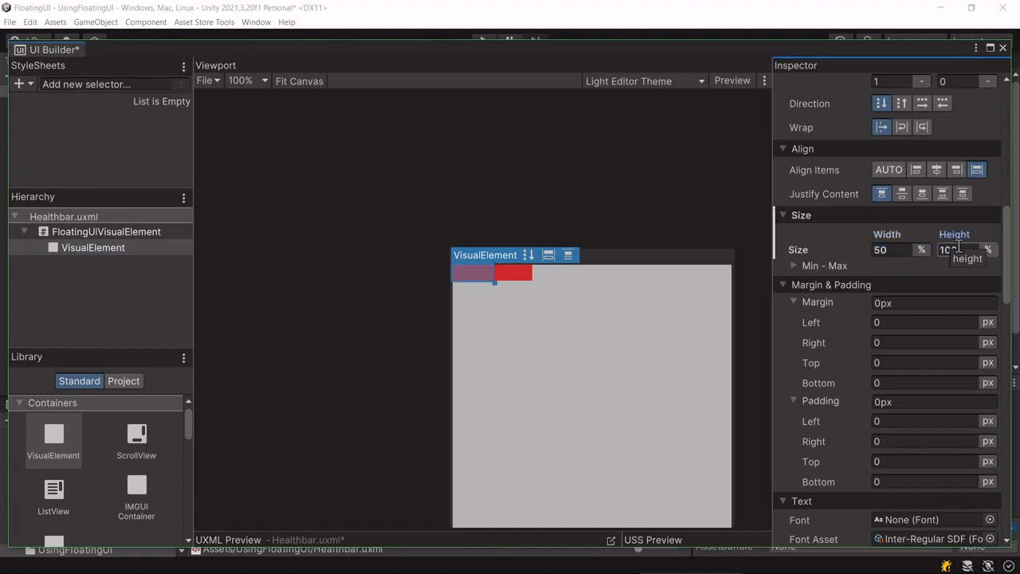
Give the nested VisualElement a green background color (52D42E).
{"action": "scroll", "coordinate": [841, 320], "scroll_direction": "down", "scroll_amount": 10}
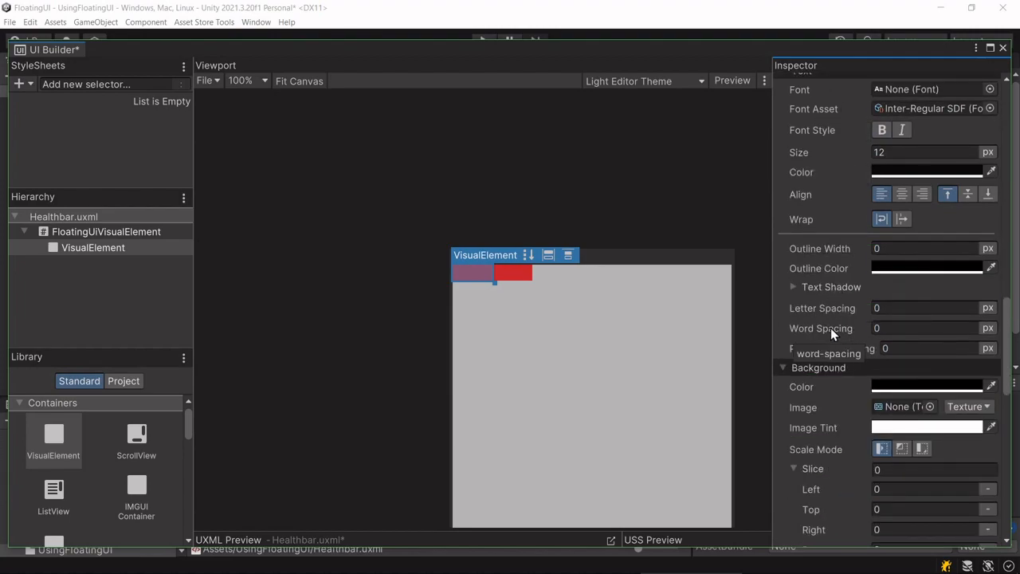
{"action": "left_click", "coordinate": [928, 214]}
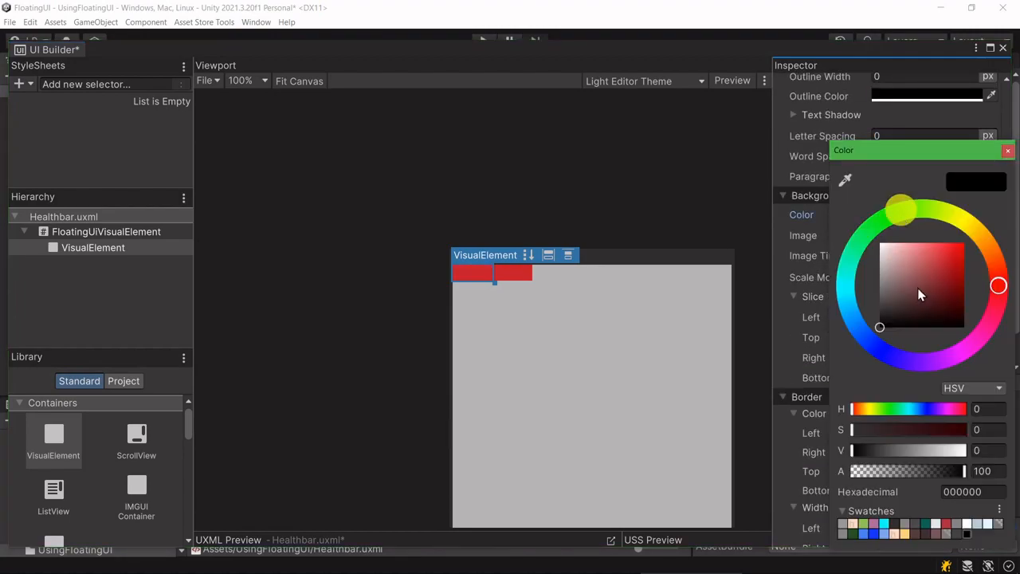
{"action": "left_click_drag", "start_coordinate": [907, 211], "coordinate": [900, 212]}
{"action": "left_click_drag", "start_coordinate": [945, 267], "coordinate": [947, 257]}
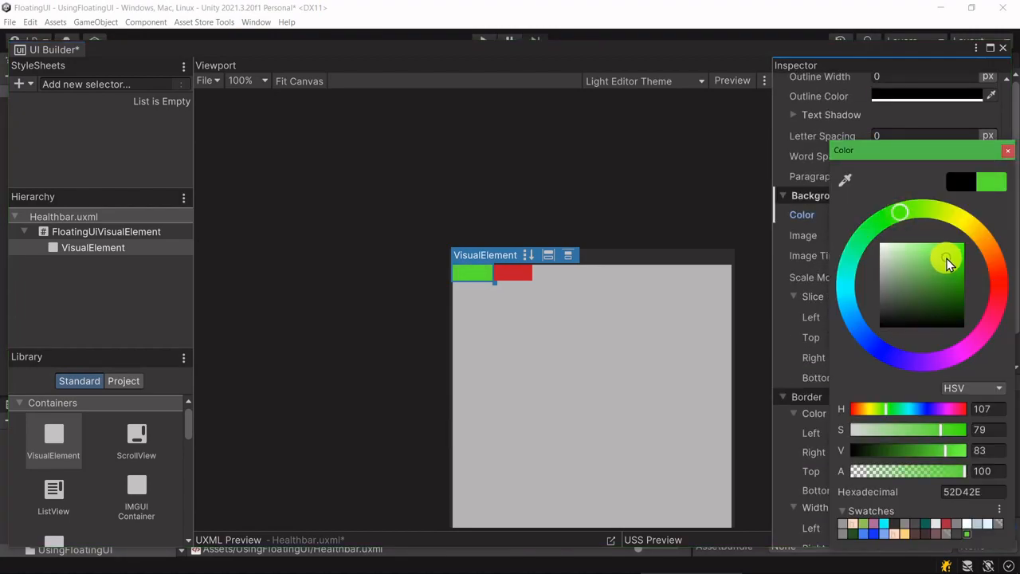
{"action": "left_click", "coordinate": [1006, 151]}
Set the green VisualElement's width to 43%, then save and close the Healthbar document.
{"action": "left_click", "coordinate": [335, 300]}
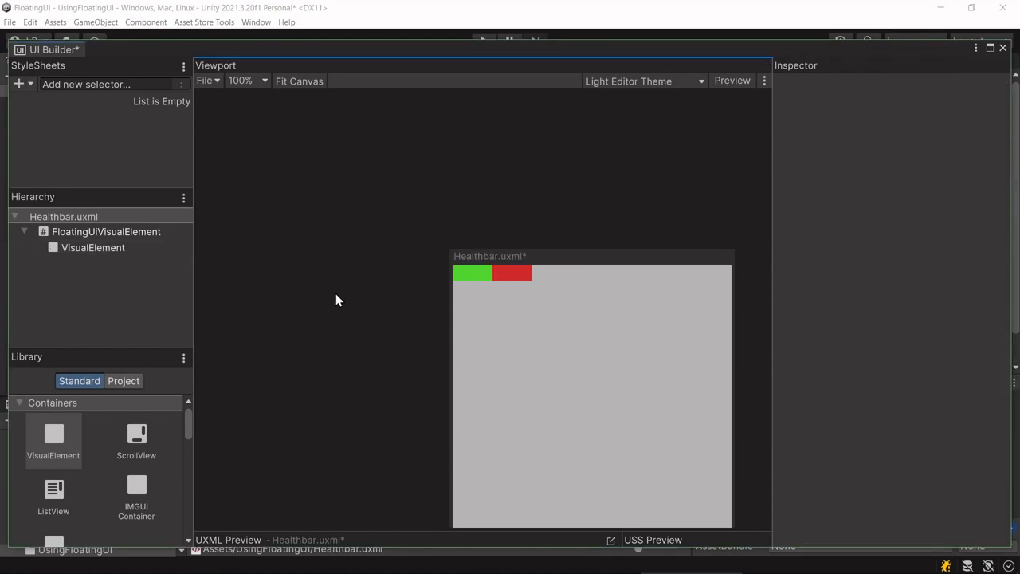
{"action": "left_click", "coordinate": [470, 272]}
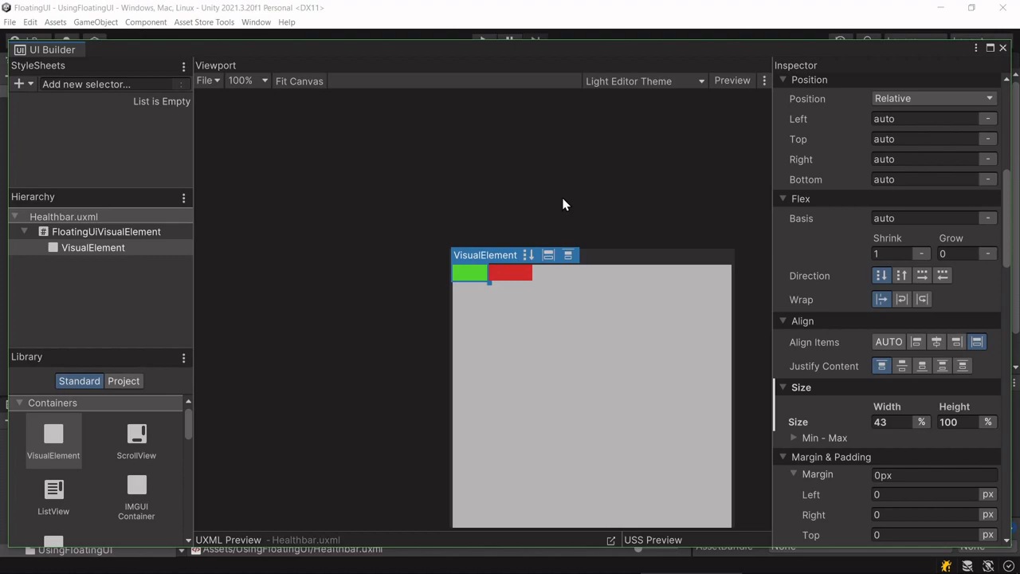
{"action": "left_click", "coordinate": [1003, 48]}
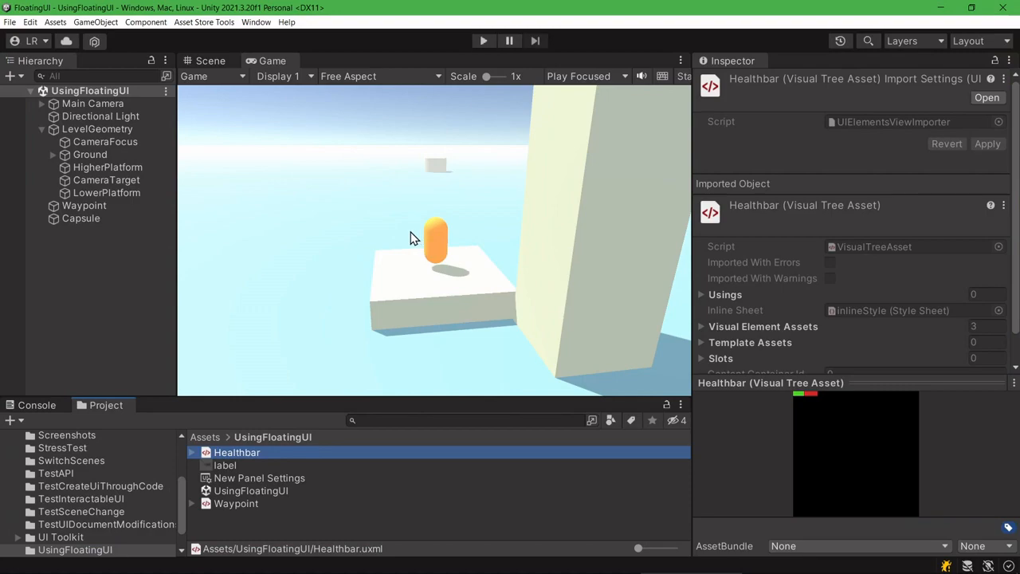
Create an empty child object named Healthbar under the Capsule object.
{"action": "left_click", "coordinate": [82, 220]}
{"action": "right_click", "coordinate": [82, 221]}
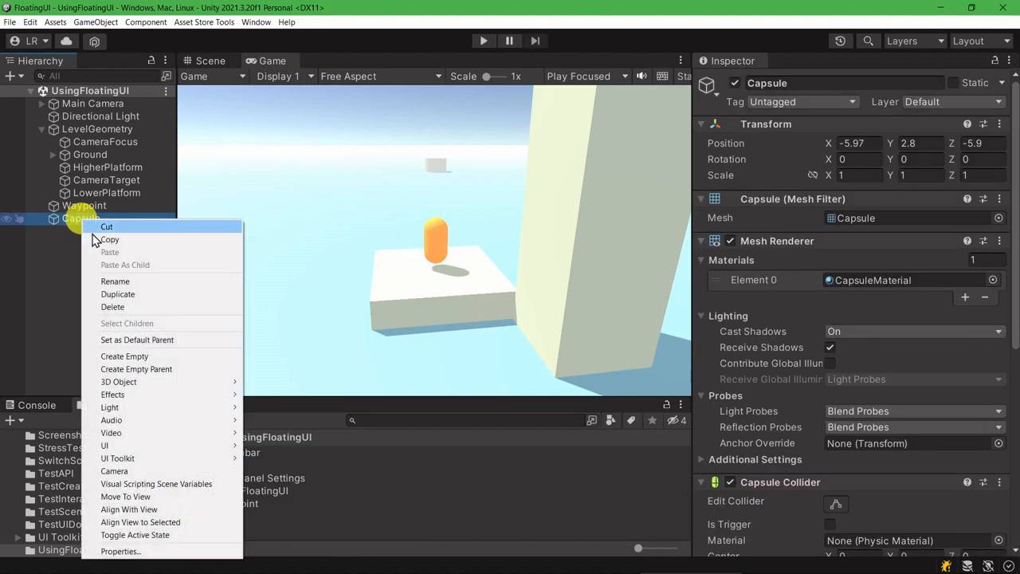
{"action": "left_click", "coordinate": [144, 354]}
{"action": "type", "text": "Healthbar"}
{"action": "key", "text": "Return"}
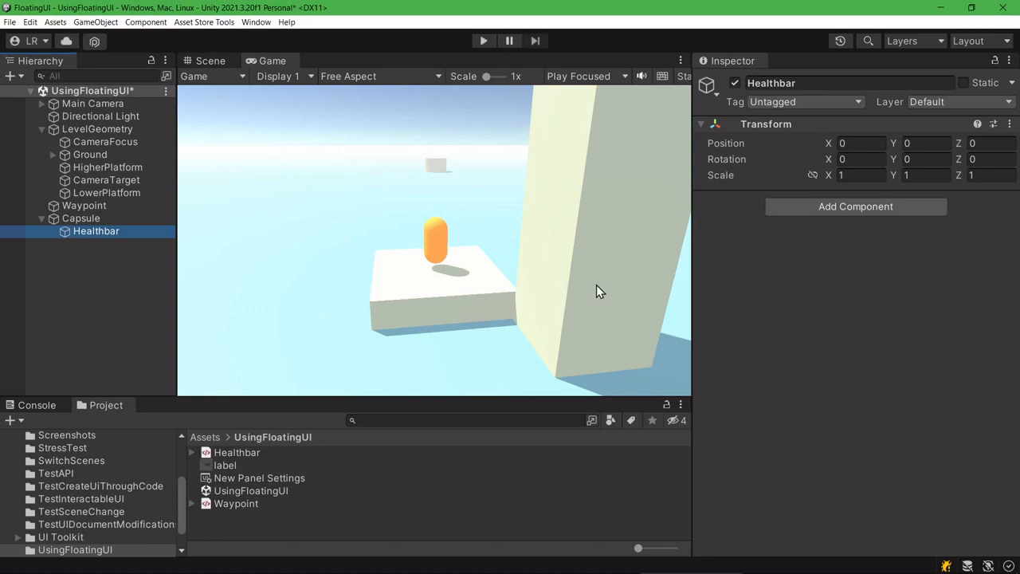
Add a UI Document component to Healthbar, with New Panel Settings as its panel settings and the Healthbar document as its source asset.
{"action": "left_click", "coordinate": [847, 209]}
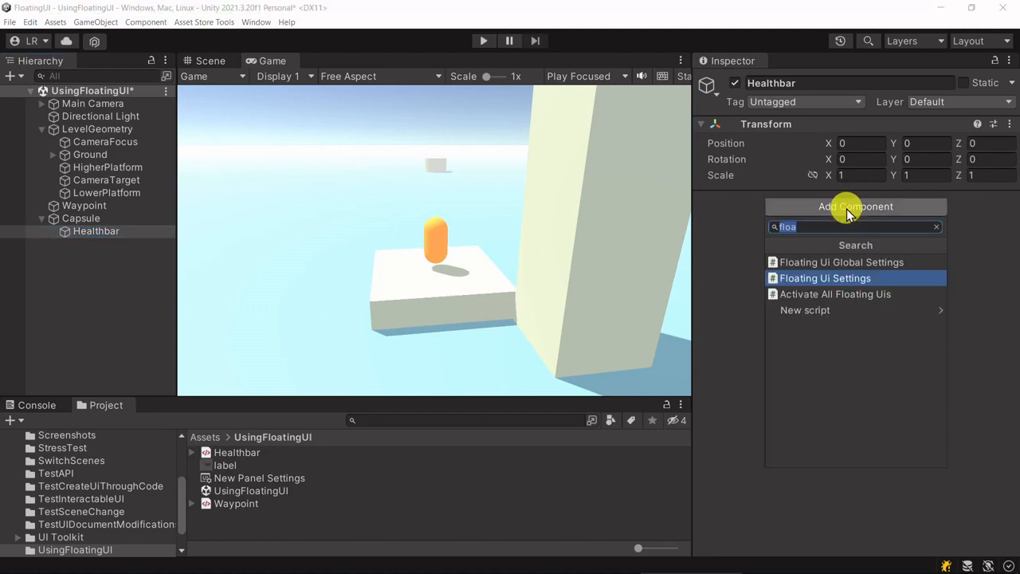
{"action": "type", "text": "uido"}
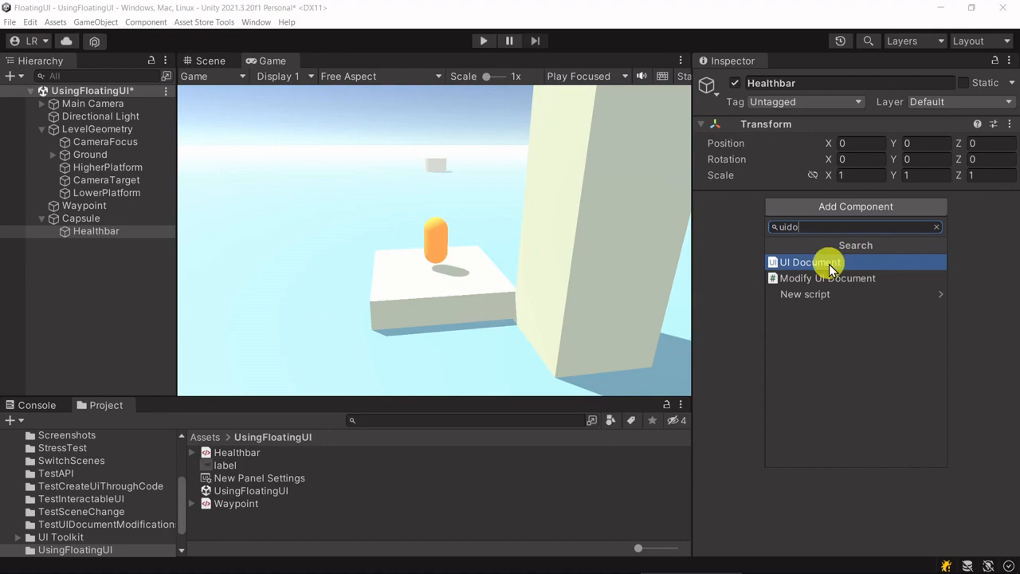
{"action": "left_click", "coordinate": [829, 264]}
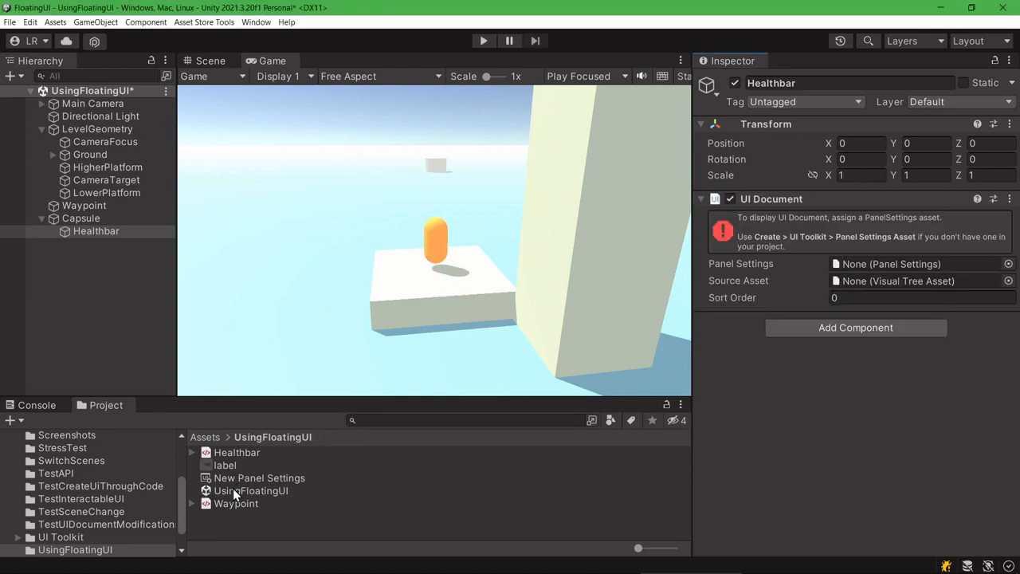
{"action": "left_click_drag", "start_coordinate": [239, 479], "coordinate": [888, 272]}
{"action": "left_click_drag", "start_coordinate": [237, 453], "coordinate": [901, 237]}
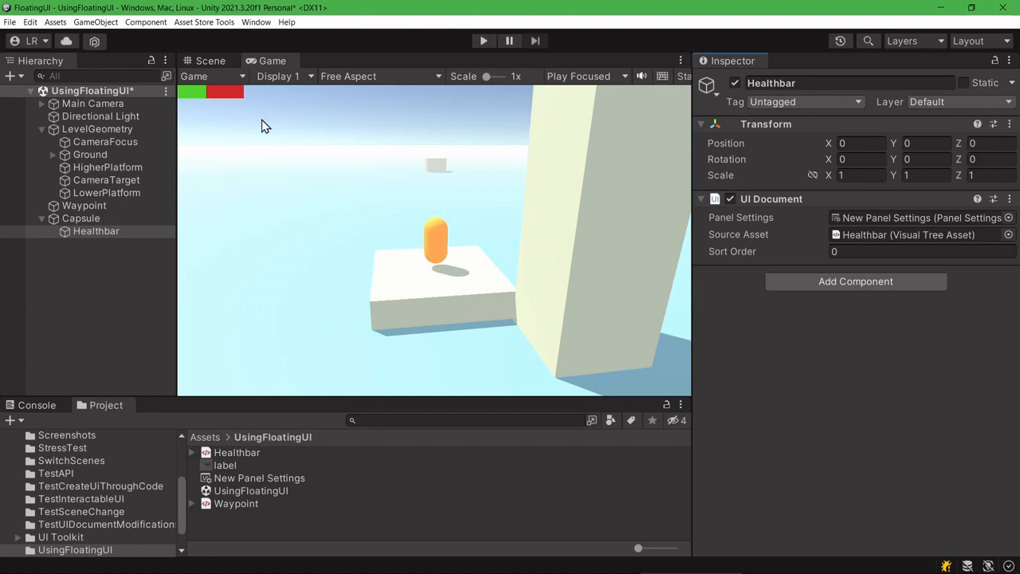
Add a Floating Ui Settings component to Healthbar and test the following by moving the Capsule along X to about -5.97.
{"action": "left_click", "coordinate": [845, 287]}
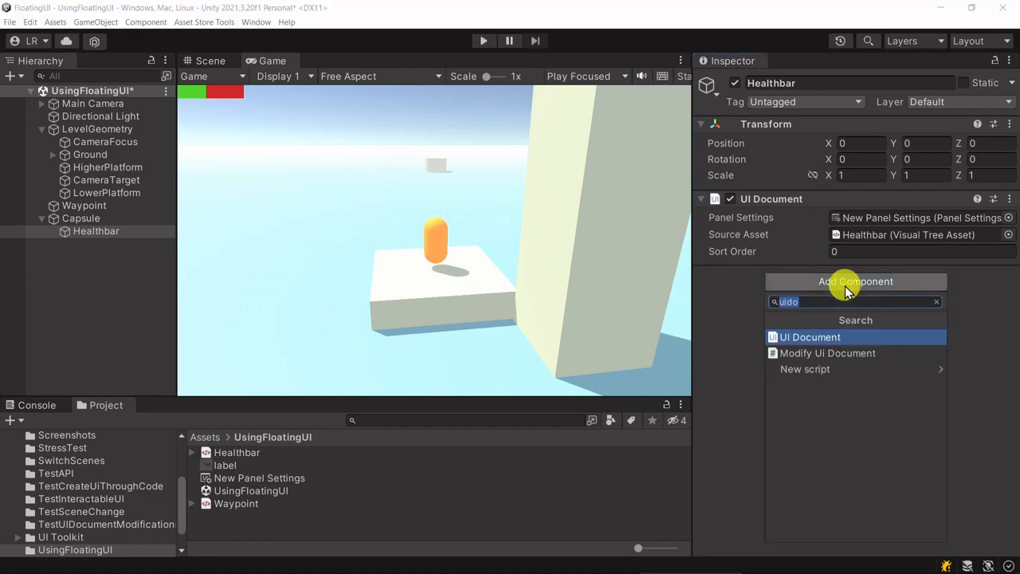
{"action": "type", "text": "floating"}
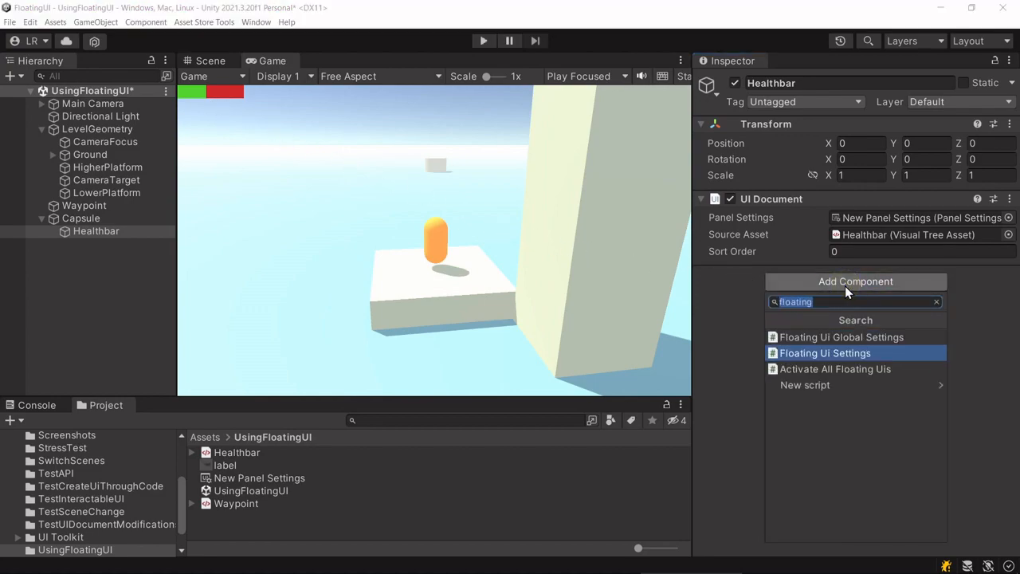
{"action": "key", "text": "Return"}
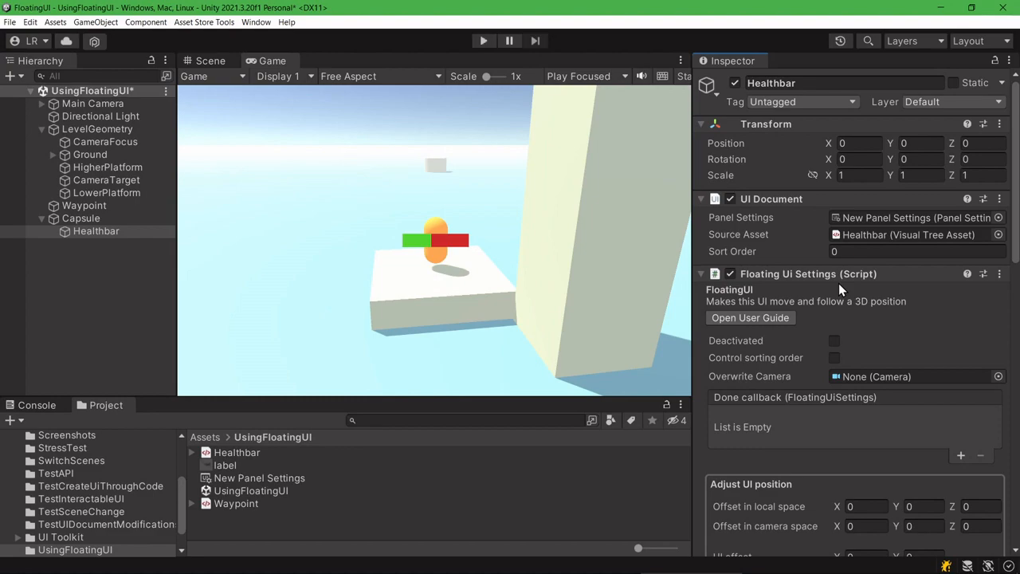
{"action": "left_click", "coordinate": [125, 220]}
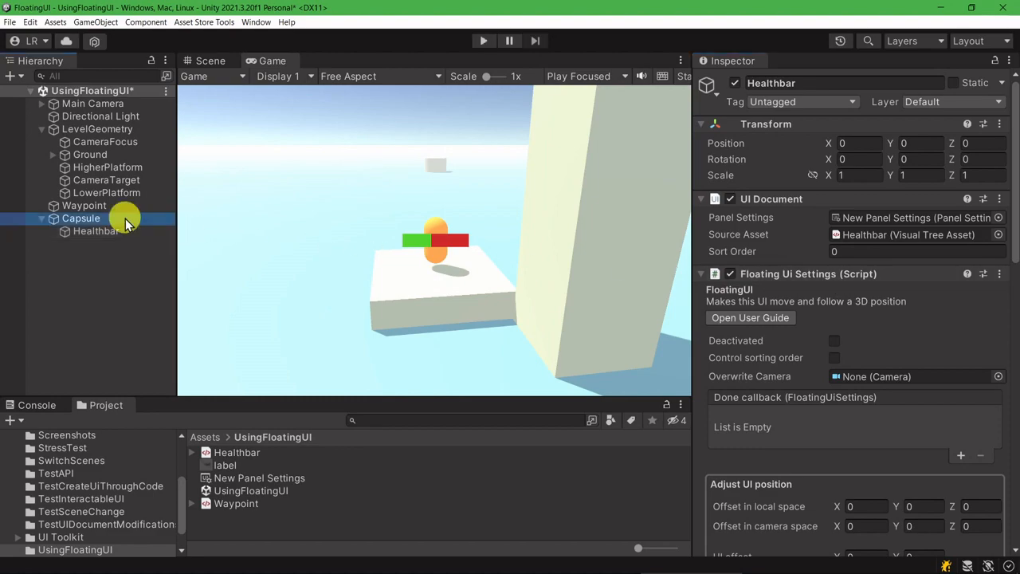
{"action": "left_click_drag", "start_coordinate": [824, 143], "coordinate": [724, 175]}
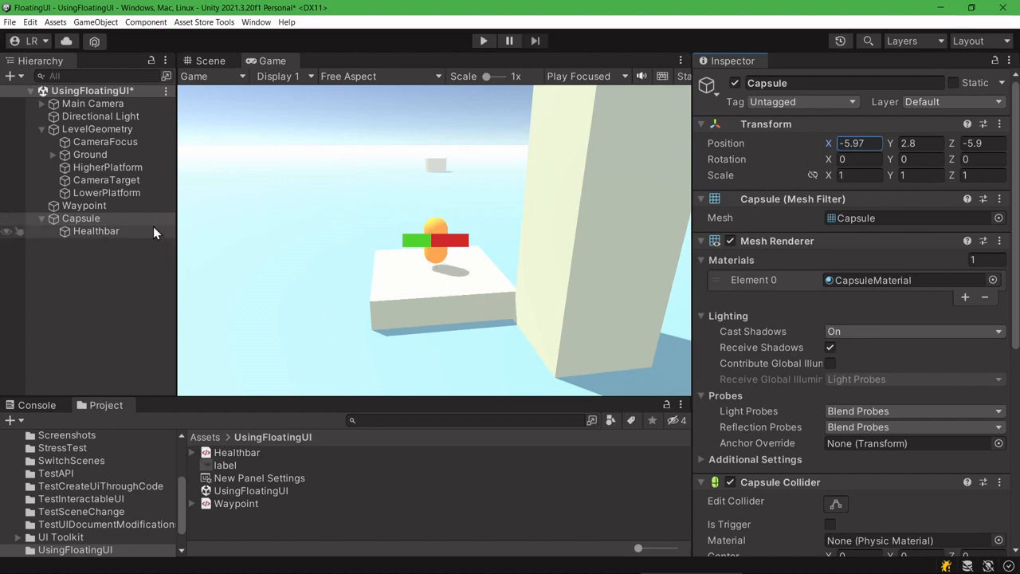
Raise the health bar above the Capsule by setting Healthbar's camera-space offset Y to 1.41.
{"action": "left_click", "coordinate": [96, 231]}
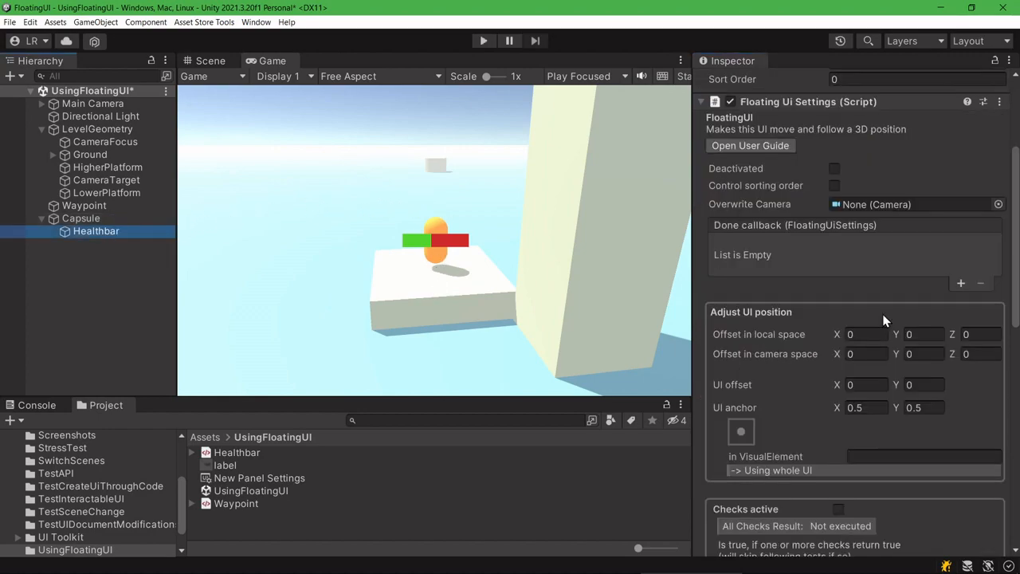
{"action": "scroll", "coordinate": [881, 319], "scroll_direction": "down", "scroll_amount": 3}
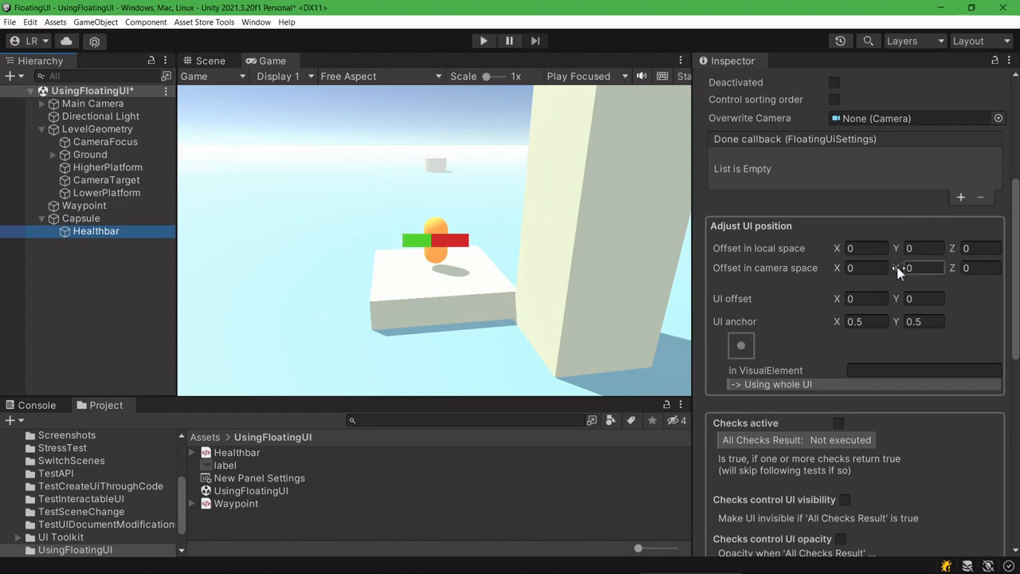
{"action": "mouse_move", "coordinate": [899, 272]}
{"action": "left_click", "coordinate": [901, 270]}
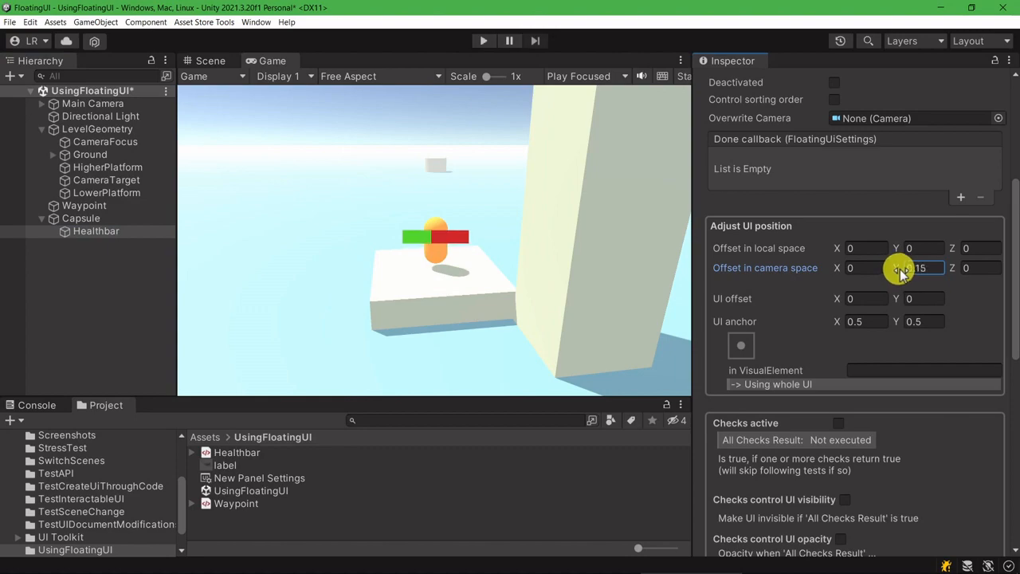
{"action": "type", "text": "1.38"}
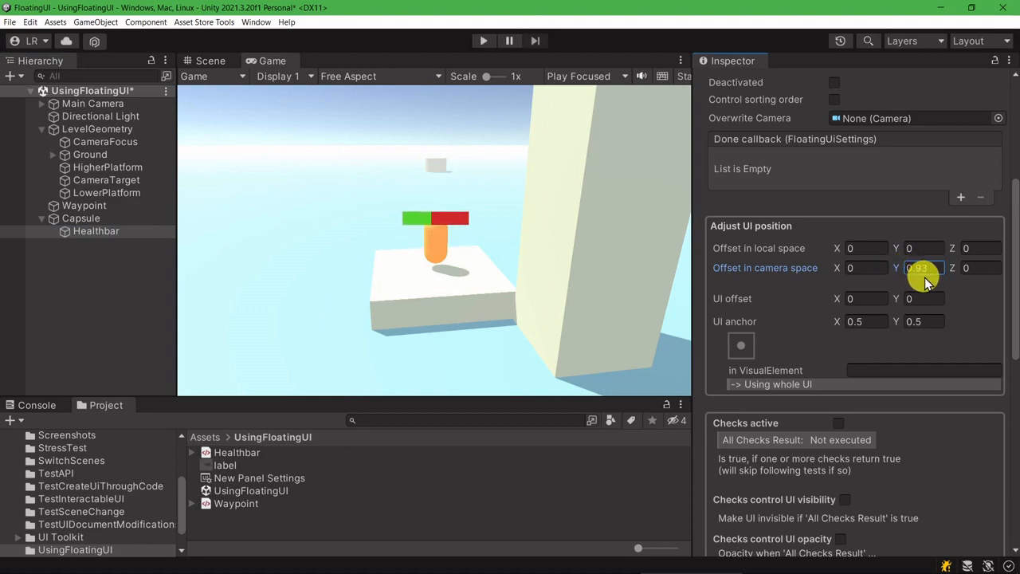
{"action": "left_click_drag", "start_coordinate": [939, 280], "coordinate": [940, 279]}
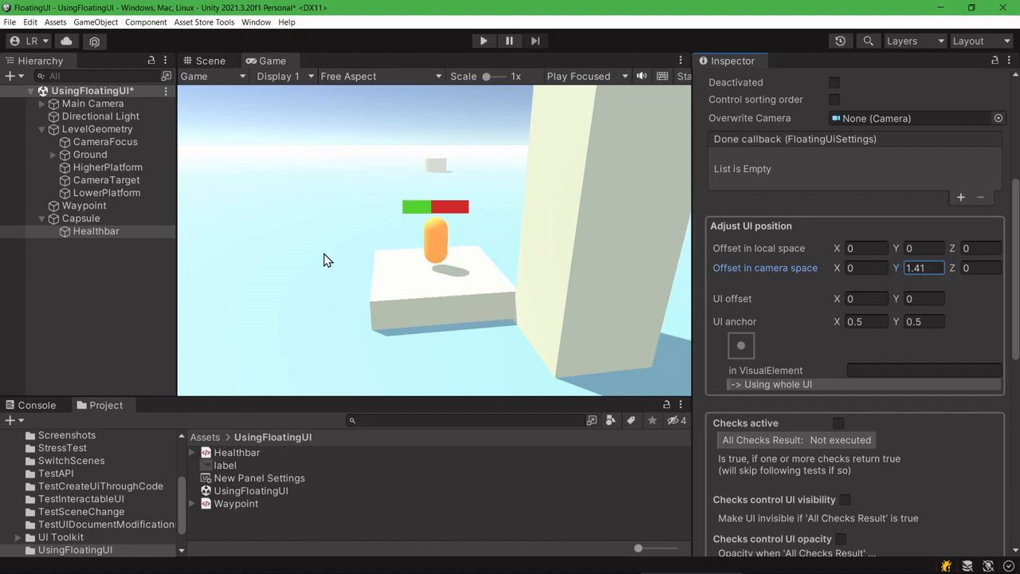
Move the Capsule behind the tall pillar, to an X position of about -0.59.
{"action": "left_click", "coordinate": [113, 222]}
{"action": "scroll", "coordinate": [796, 108], "scroll_direction": "up", "scroll_amount": 5}
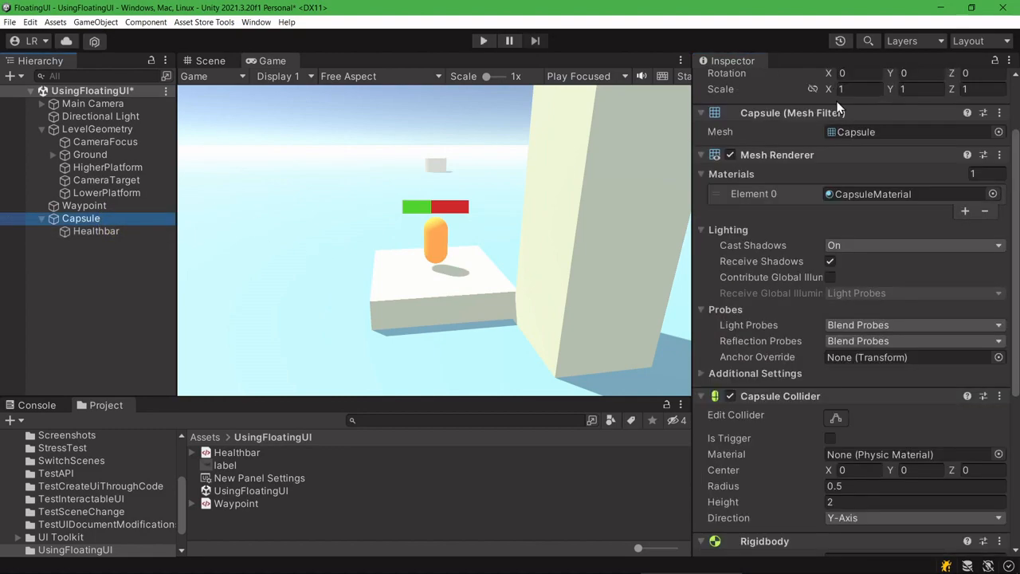
{"action": "mouse_move", "coordinate": [827, 143]}
{"action": "left_mouse_down"}
{"action": "mouse_move", "coordinate": [759, 144]}
{"action": "mouse_move", "coordinate": [843, 149]}
{"action": "mouse_move", "coordinate": [766, 153]}
{"action": "mouse_move", "coordinate": [849, 163]}
{"action": "mouse_move", "coordinate": [880, 158]}
{"action": "left_mouse_up"}
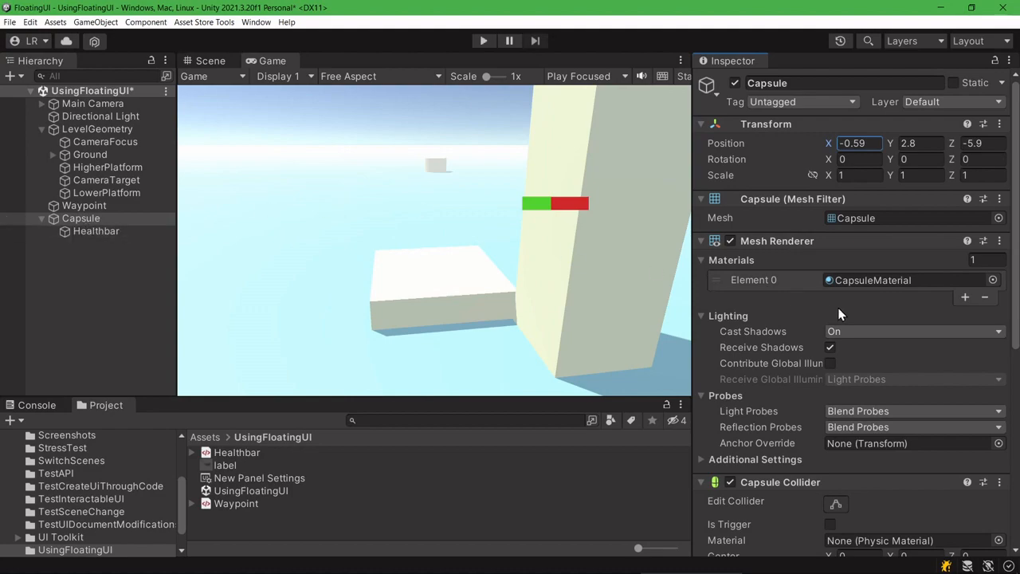
Add a Visibility Box component to the Capsule.
{"action": "scroll", "coordinate": [841, 315], "scroll_direction": "down", "scroll_amount": 10}
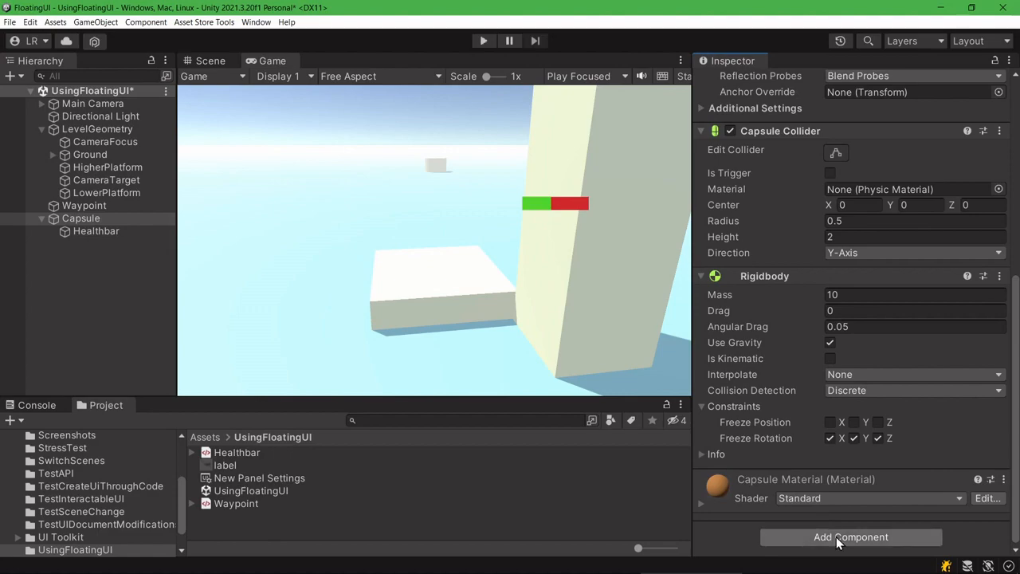
{"action": "left_click", "coordinate": [836, 536]}
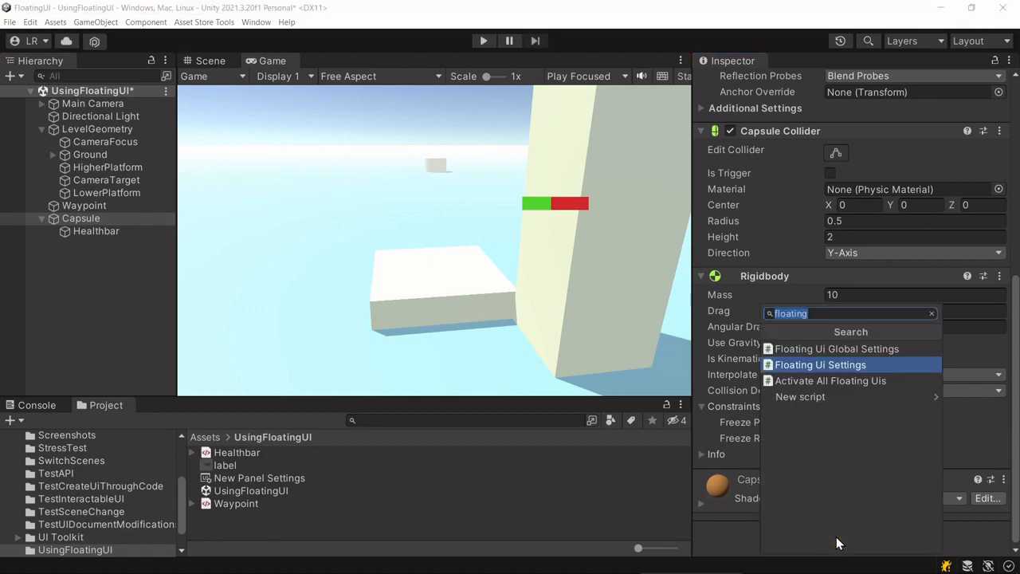
{"action": "type", "text": "visib"}
{"action": "left_click", "coordinate": [813, 349]}
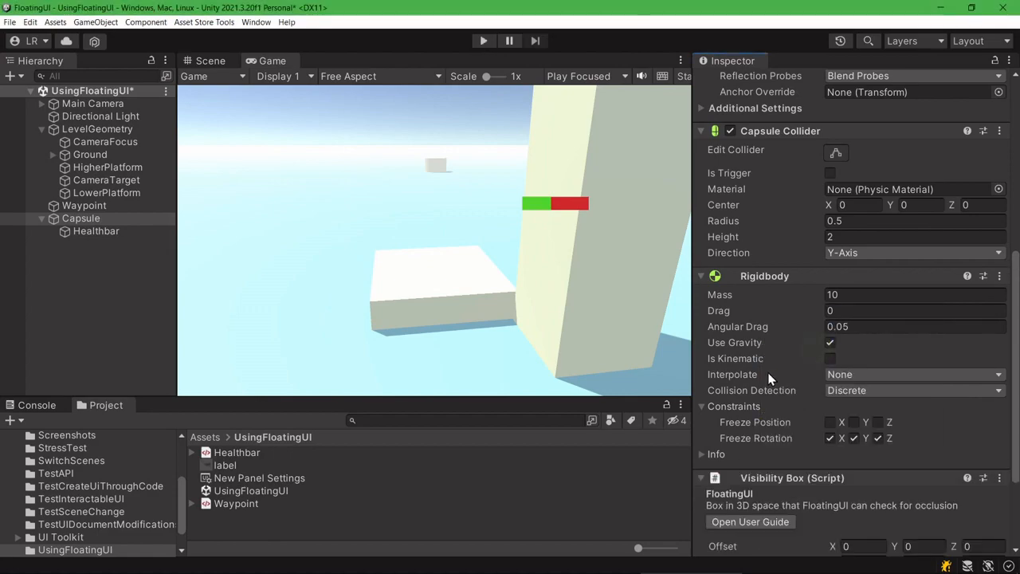
{"action": "scroll", "coordinate": [767, 373], "scroll_direction": "down", "scroll_amount": 4}
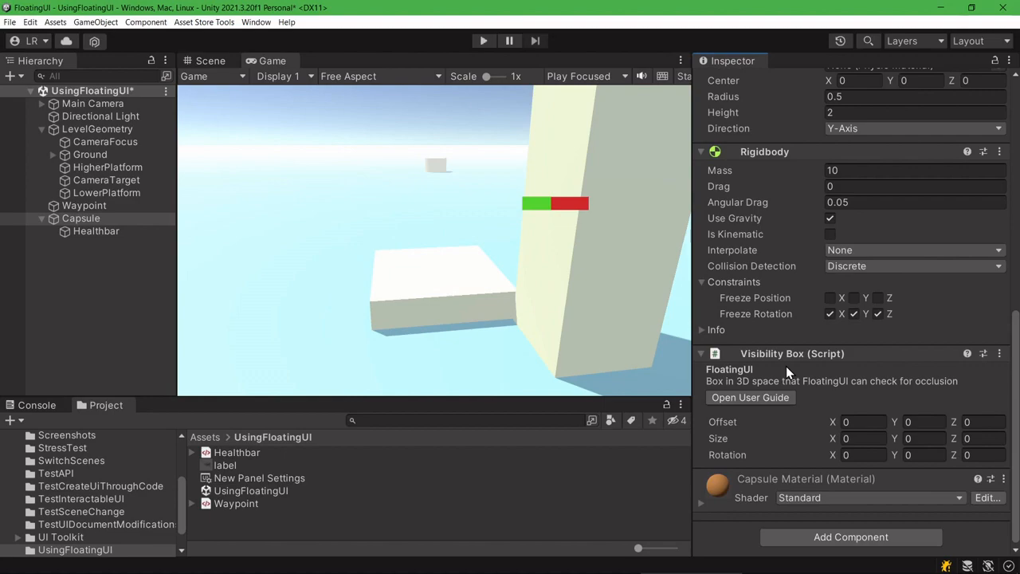
Frame the Capsule in the Scene view to examine its Visibility Box, and return to the Game view.
{"action": "left_click", "coordinate": [212, 61]}
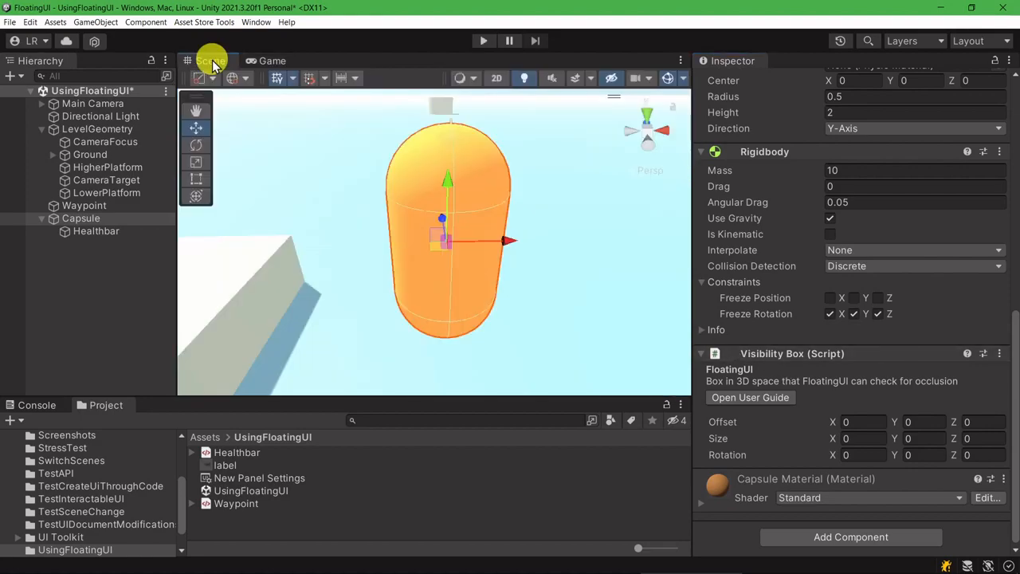
{"action": "double_click", "coordinate": [83, 218]}
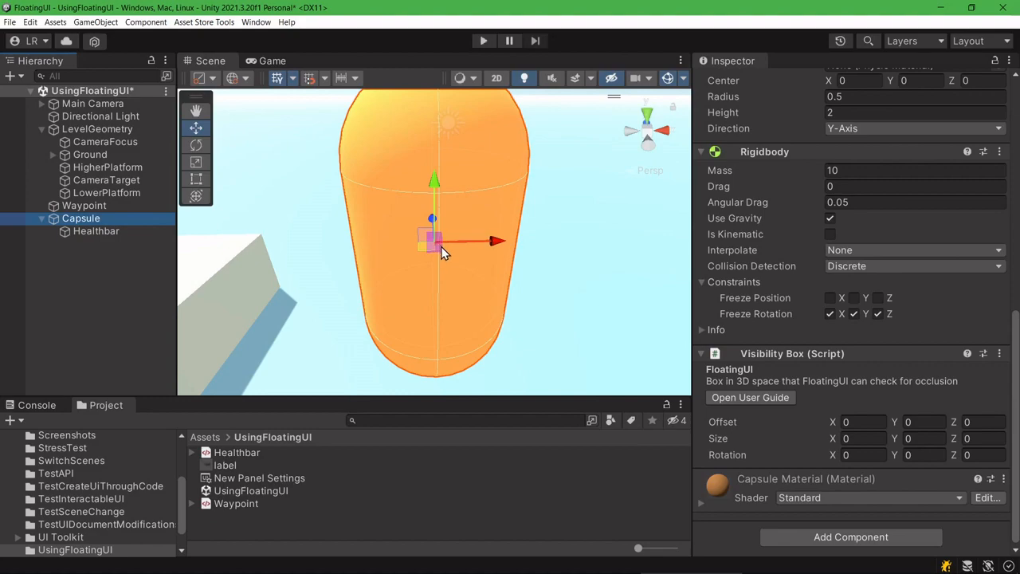
{"action": "left_click", "coordinate": [256, 57]}
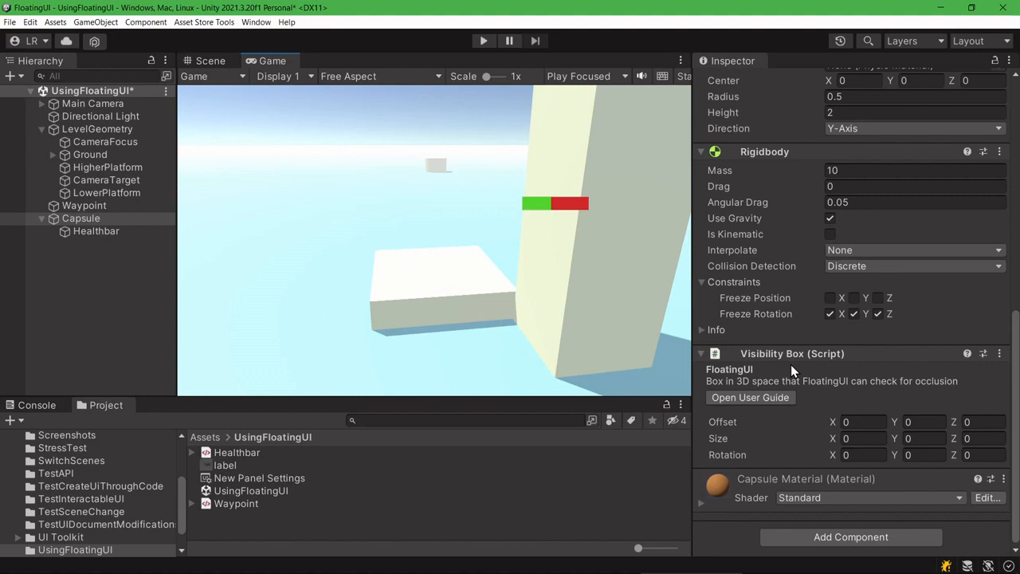
Activate the checks in Healthbar's Floating Ui Settings and let them control the UI visibility.
{"action": "left_click", "coordinate": [126, 232]}
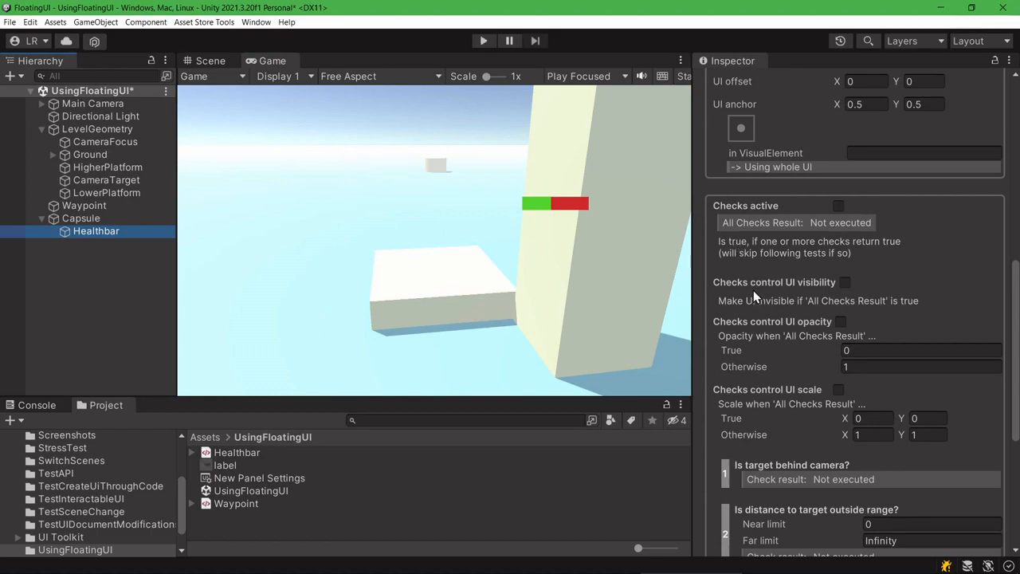
{"action": "scroll", "coordinate": [754, 290], "scroll_direction": "down", "scroll_amount": 3}
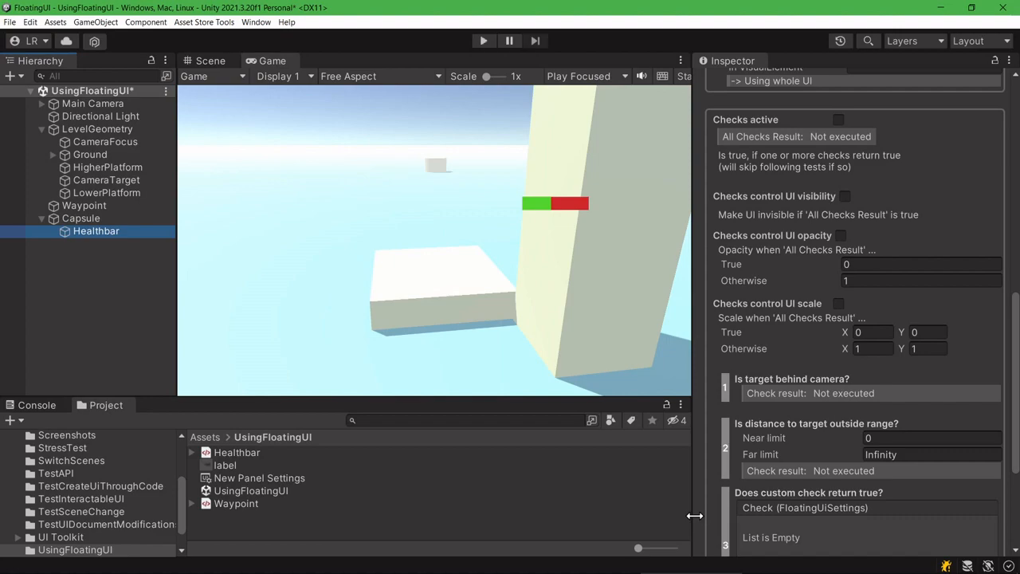
{"action": "left_click", "coordinate": [841, 119]}
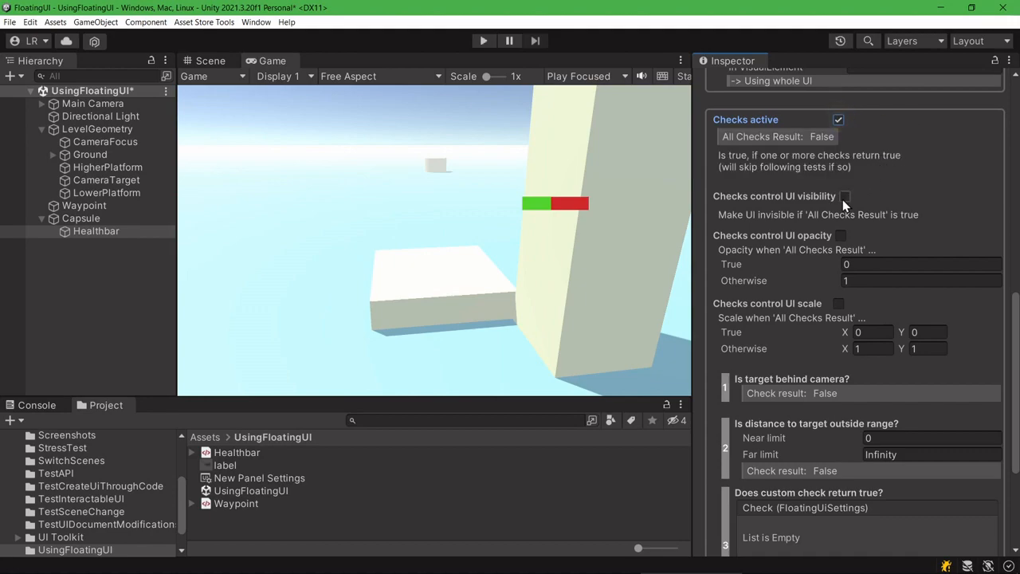
{"action": "mouse_move", "coordinate": [842, 200]}
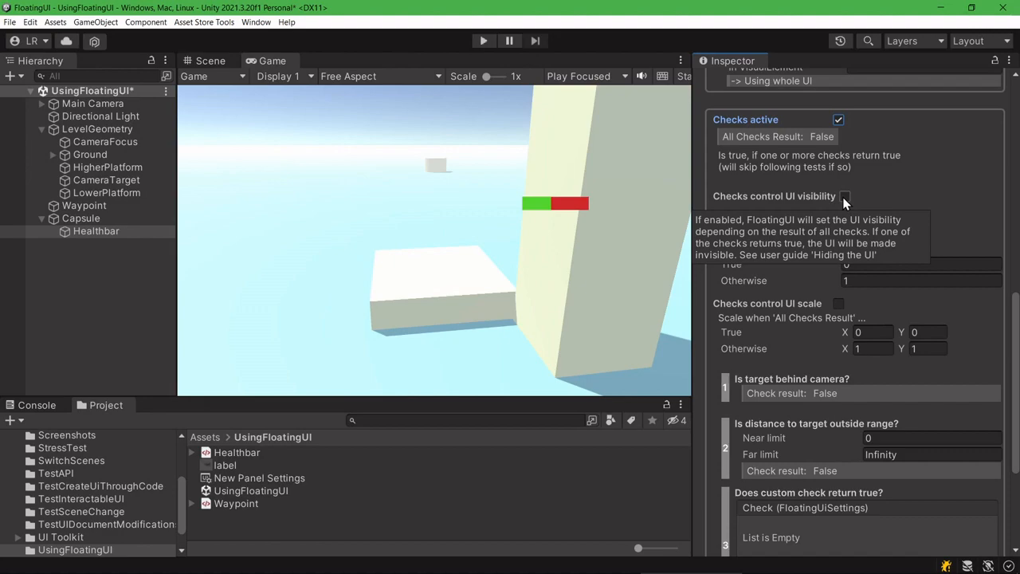
{"action": "left_click", "coordinate": [845, 196]}
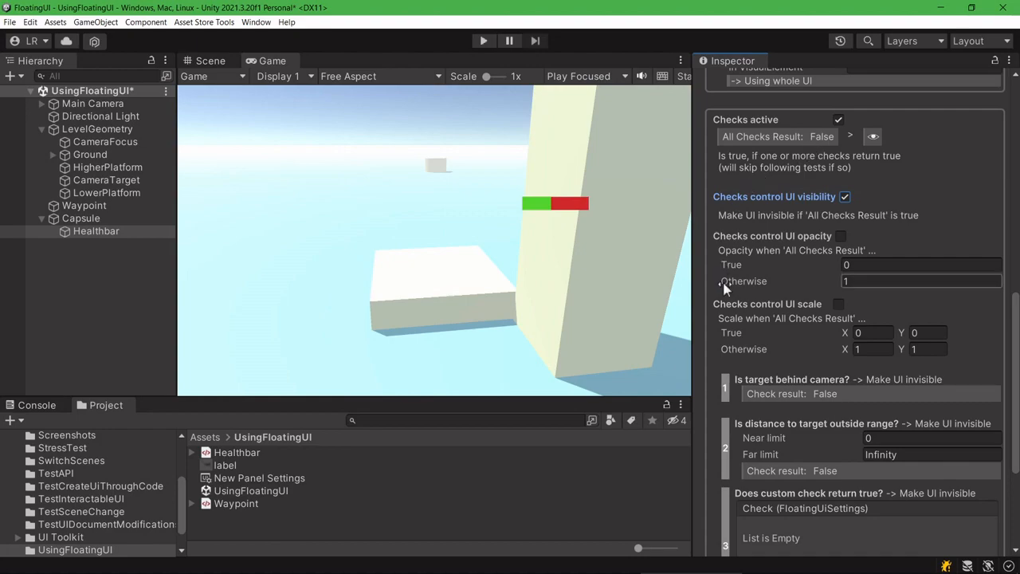
Assign the Capsule as the VisibilityBox for Healthbar's complete-occlusion check.
{"action": "scroll", "coordinate": [718, 403], "scroll_direction": "down", "scroll_amount": 3}
{"action": "scroll", "coordinate": [717, 405], "scroll_direction": "down", "scroll_amount": 2}
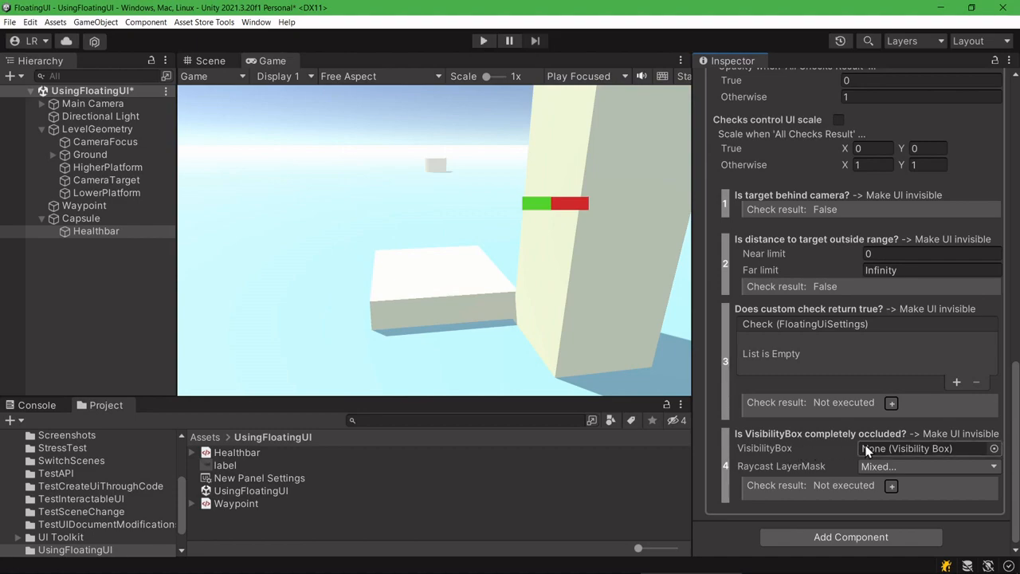
{"action": "mouse_move", "coordinate": [876, 453]}
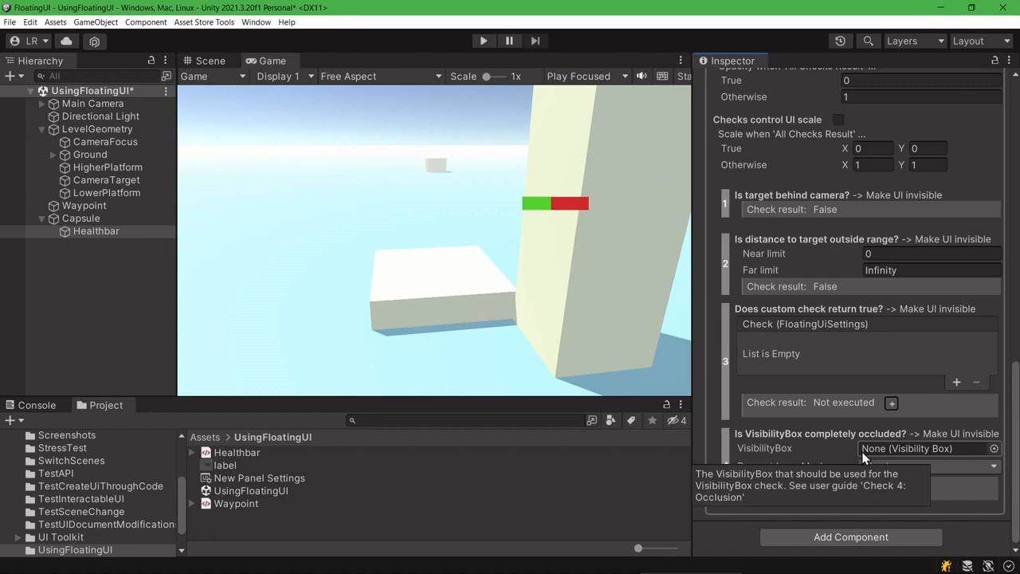
{"action": "left_click_drag", "start_coordinate": [90, 219], "coordinate": [887, 453]}
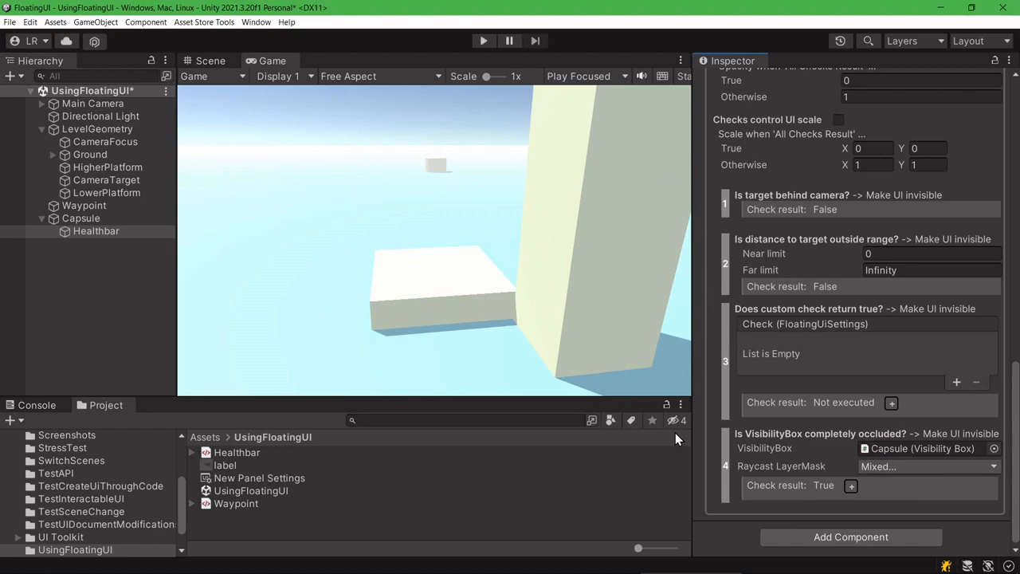
Move the Capsule out from behind the pillar to an X position of about -6.04.
{"action": "left_click", "coordinate": [80, 219]}
{"action": "scroll", "coordinate": [801, 181], "scroll_direction": "up", "scroll_amount": 10}
{"action": "mouse_move", "coordinate": [829, 141]}
{"action": "left_mouse_down"}
{"action": "mouse_move", "coordinate": [786, 155]}
{"action": "mouse_move", "coordinate": [782, 169]}
{"action": "mouse_move", "coordinate": [795, 160]}
{"action": "mouse_move", "coordinate": [827, 167]}
{"action": "mouse_move", "coordinate": [782, 178]}
{"action": "mouse_move", "coordinate": [835, 175]}
{"action": "mouse_move", "coordinate": [777, 177]}
{"action": "left_mouse_up"}
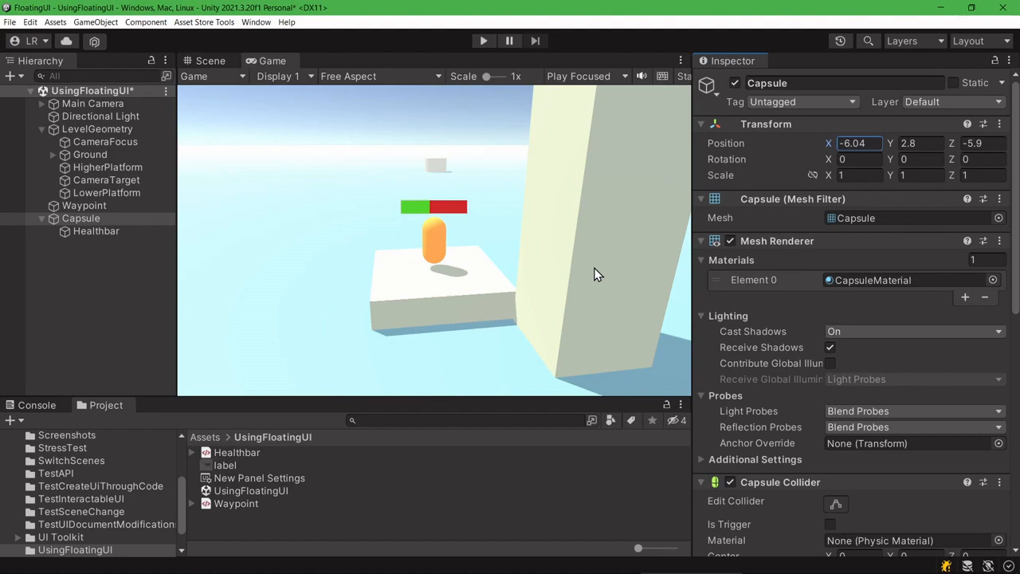
Clear the hierarchy selection and examine the label texture in the UsingFloatingUI folder.
{"action": "left_click", "coordinate": [100, 274]}
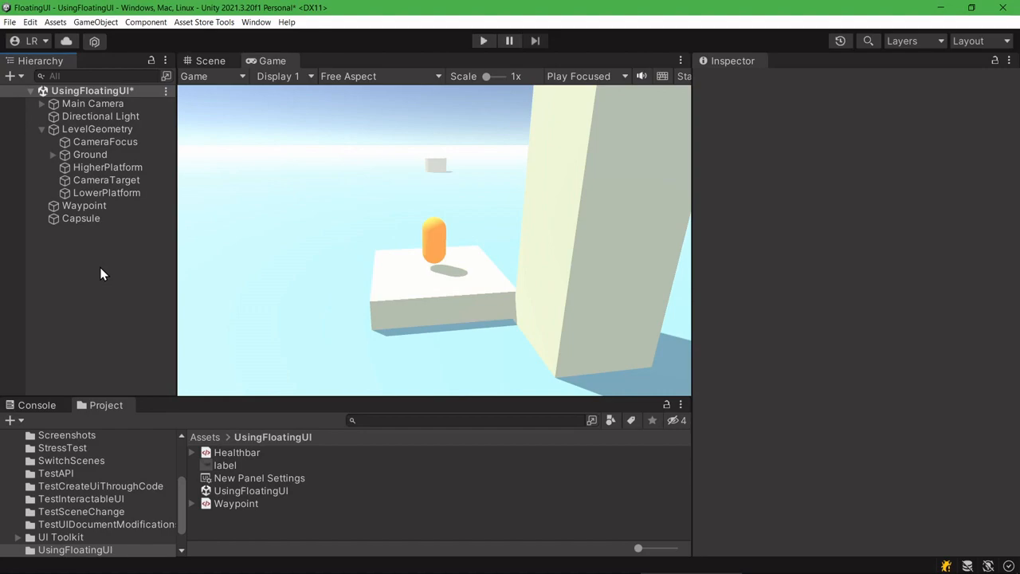
{"action": "left_click", "coordinate": [219, 467]}
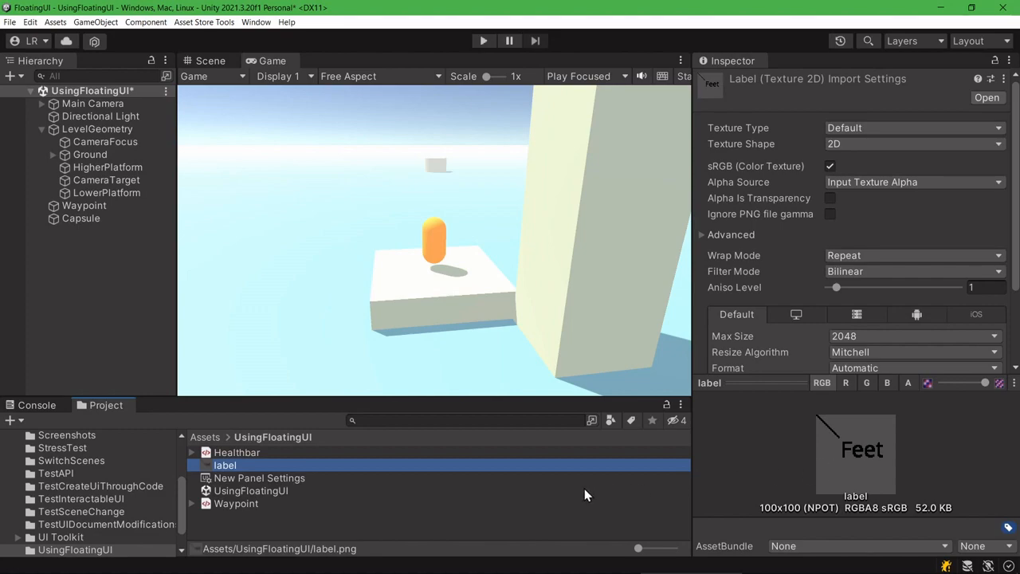
Create a UI Document named Label in the UsingFloatingUI folder.
{"action": "right_click", "coordinate": [299, 523]}
{"action": "mouse_move", "coordinate": [371, 222]}
{"action": "mouse_move", "coordinate": [580, 526]}
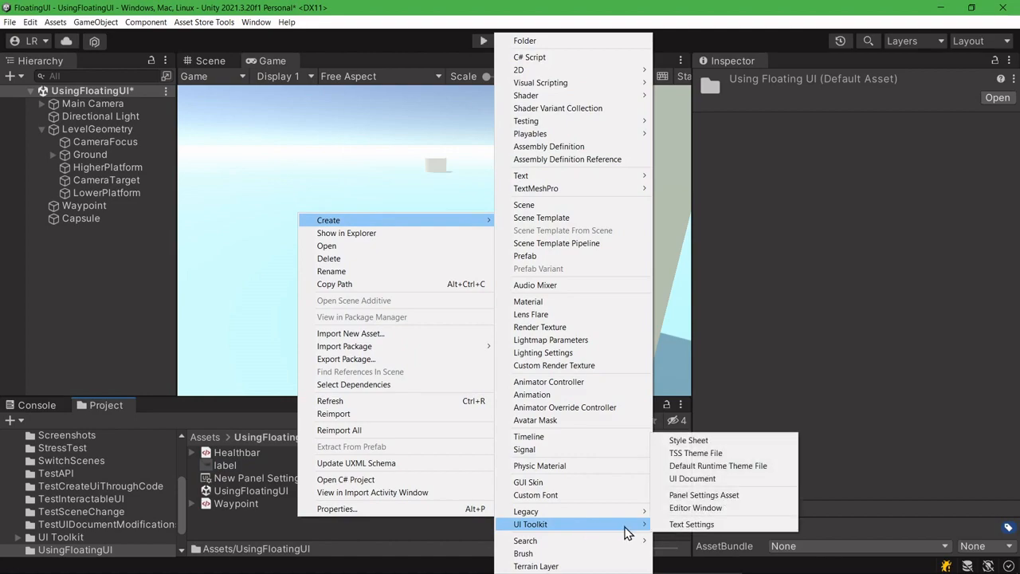
{"action": "left_click", "coordinate": [687, 479]}
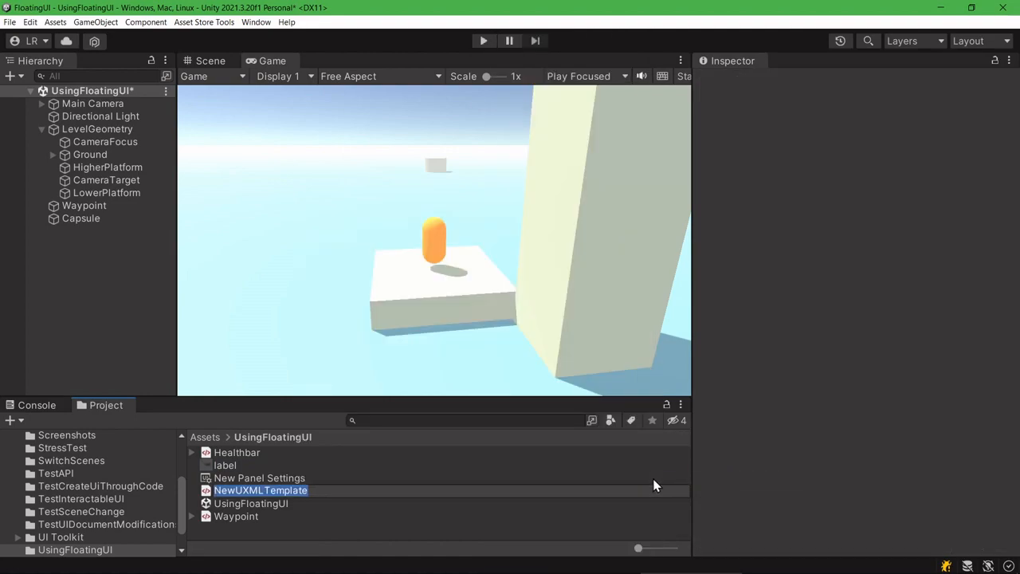
{"action": "type", "text": "Label"}
{"action": "key", "text": "Return"}
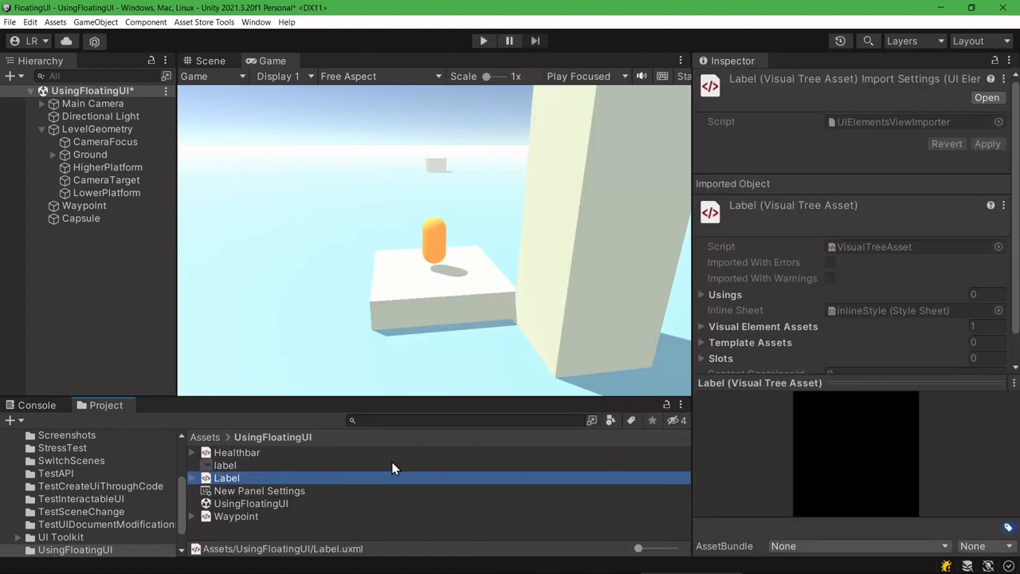
Open the Label document in UI Builder and add a FloatingUiVisualElement to its hierarchy.
{"action": "double_click", "coordinate": [239, 479]}
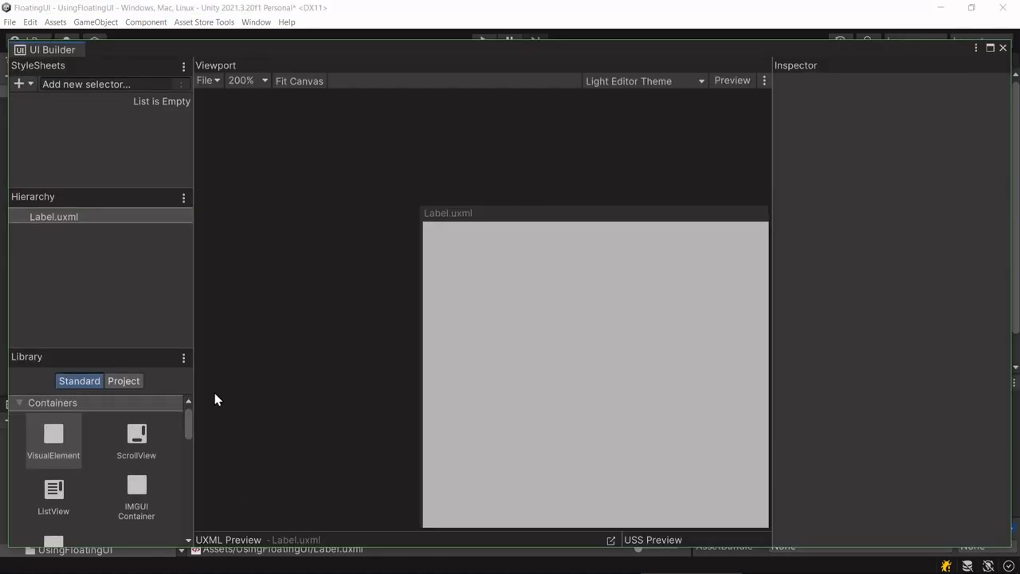
{"action": "left_click", "coordinate": [123, 381]}
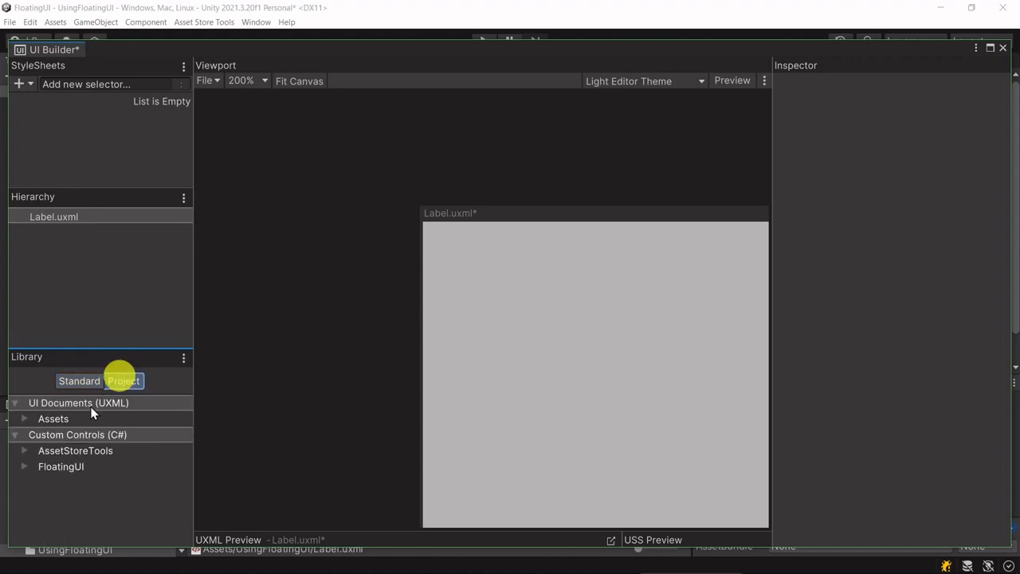
{"action": "left_click", "coordinate": [24, 467]}
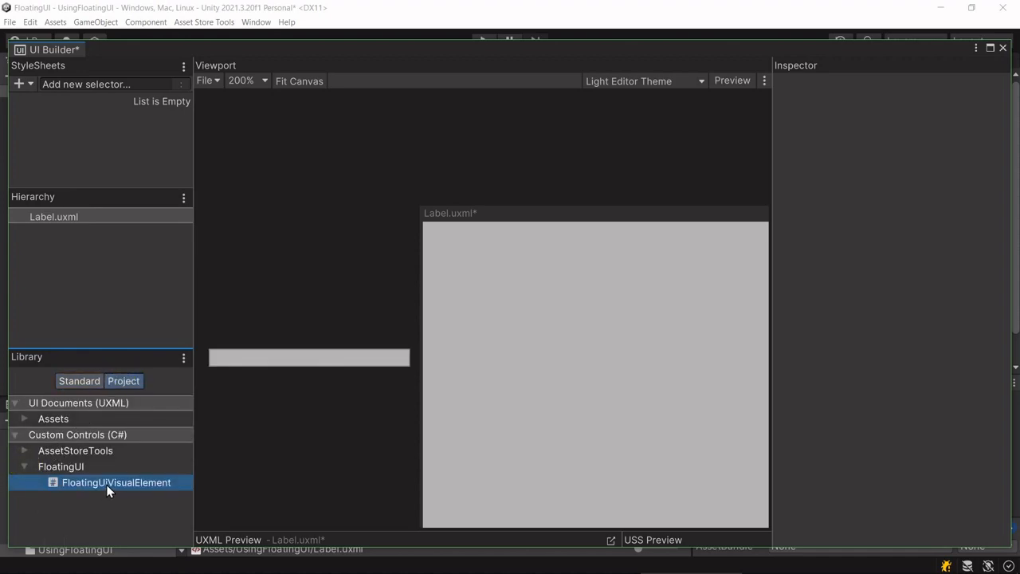
{"action": "left_click_drag", "start_coordinate": [107, 491], "coordinate": [114, 280]}
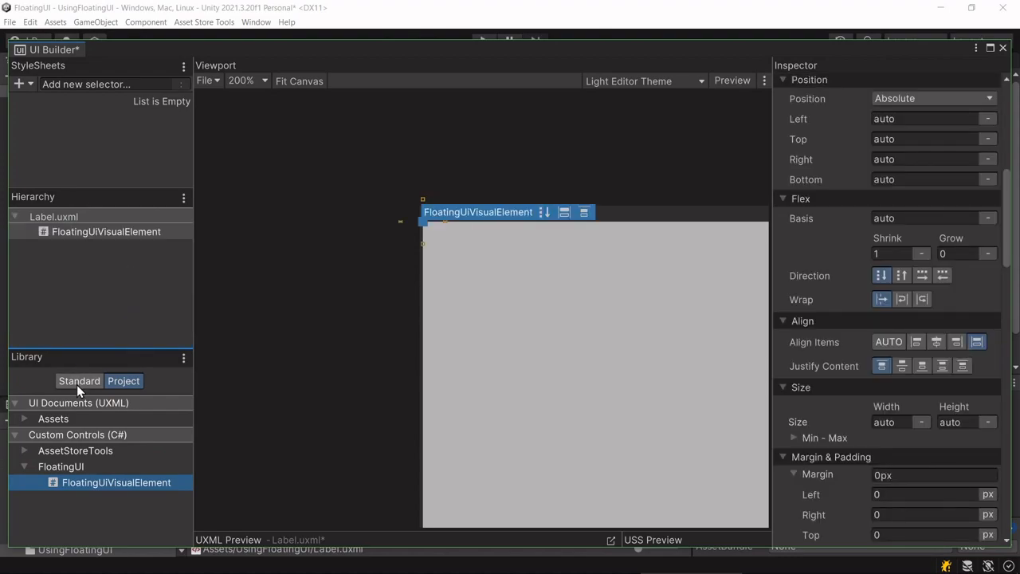
Add a VisualElement inside the FloatingUiVisualElement and set its size to 100 px wide and 100 px high.
{"action": "left_click", "coordinate": [77, 382]}
{"action": "left_click_drag", "start_coordinate": [46, 434], "coordinate": [91, 233]}
{"action": "left_click", "coordinate": [108, 252]}
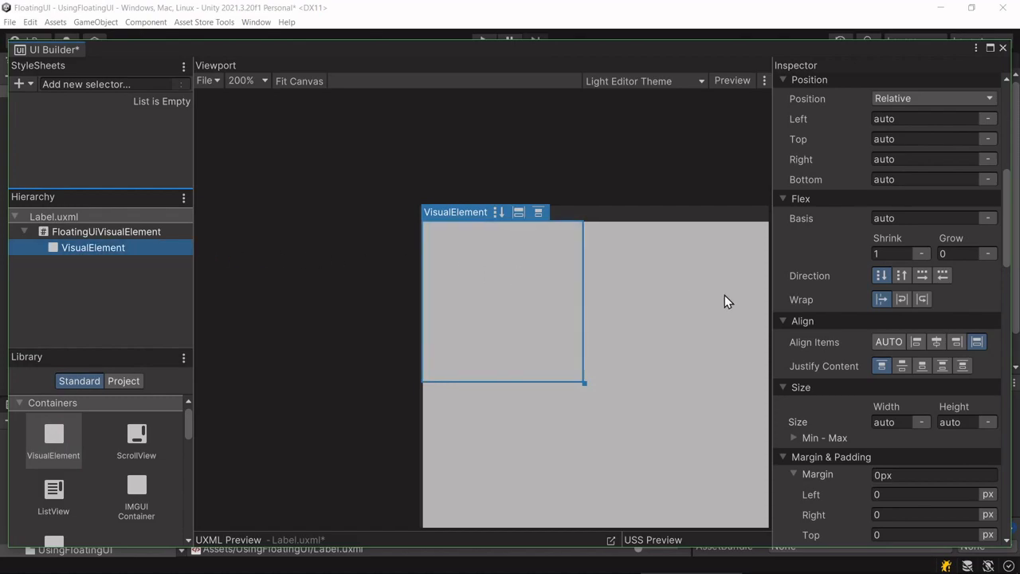
{"action": "left_click", "coordinate": [888, 422]}
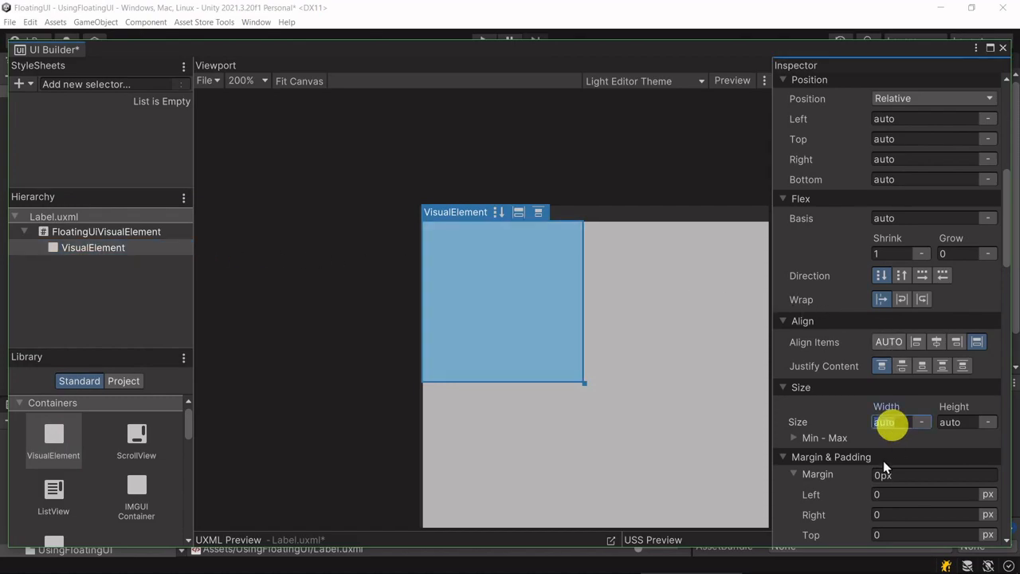
{"action": "type", "text": "100"}
{"action": "key", "text": "Tab"}
{"action": "type", "text": "100"}
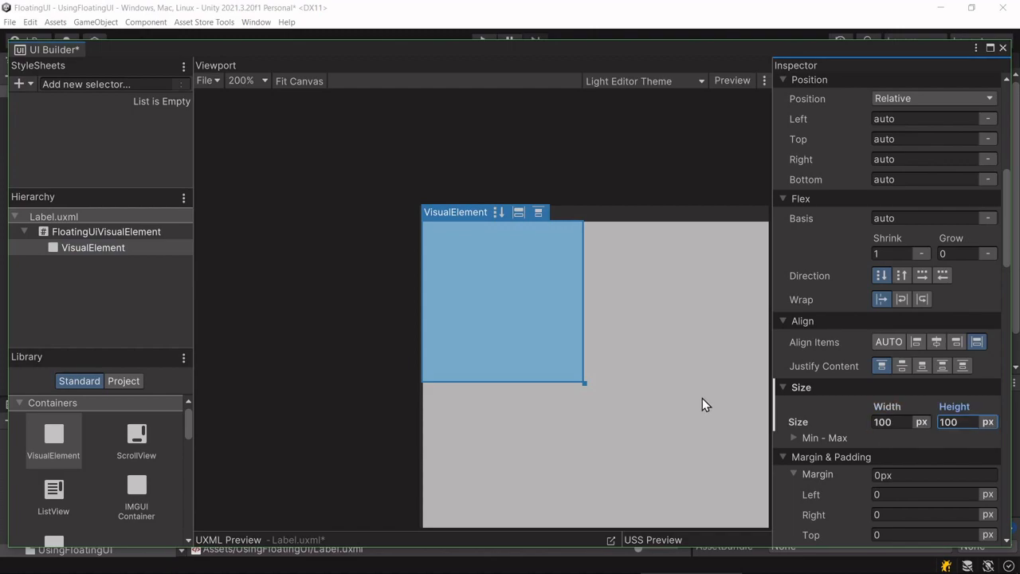
Assign the label texture as the VisualElement's background image, then save the document and close UI Builder.
{"action": "scroll", "coordinate": [836, 418], "scroll_direction": "down", "scroll_amount": 10}
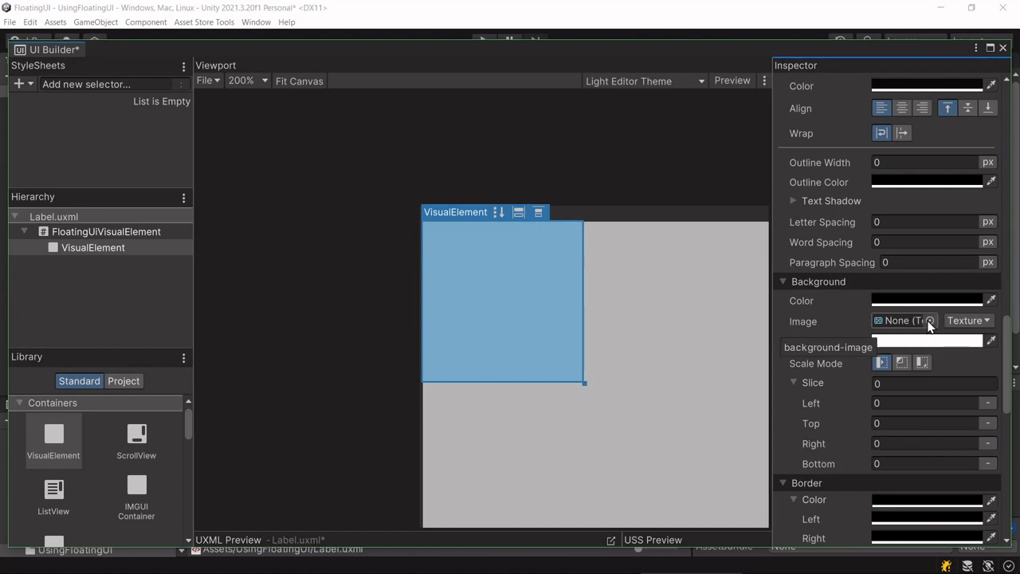
{"action": "left_click", "coordinate": [929, 321]}
{"action": "type", "text": "label"}
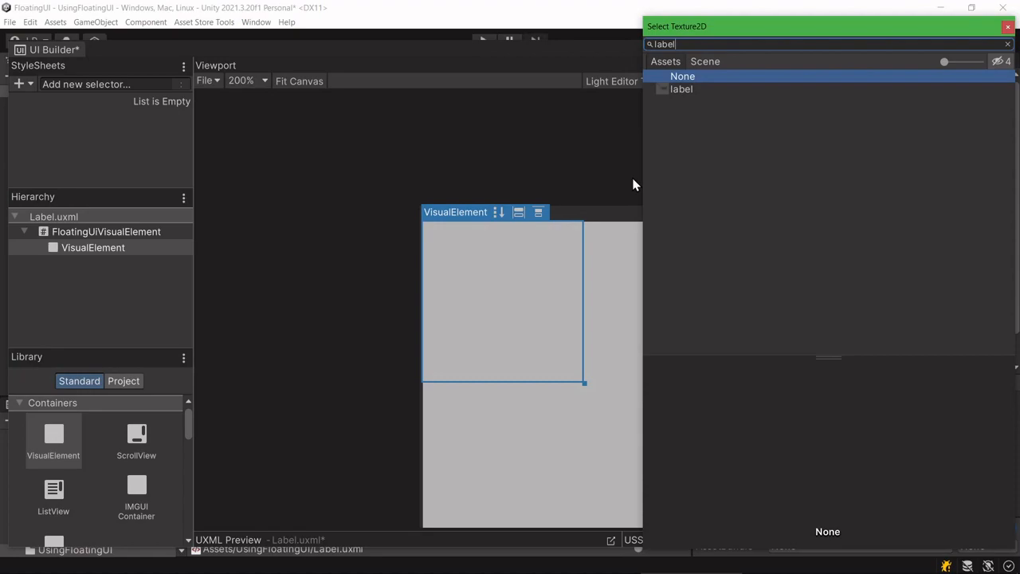
{"action": "left_click", "coordinate": [684, 89]}
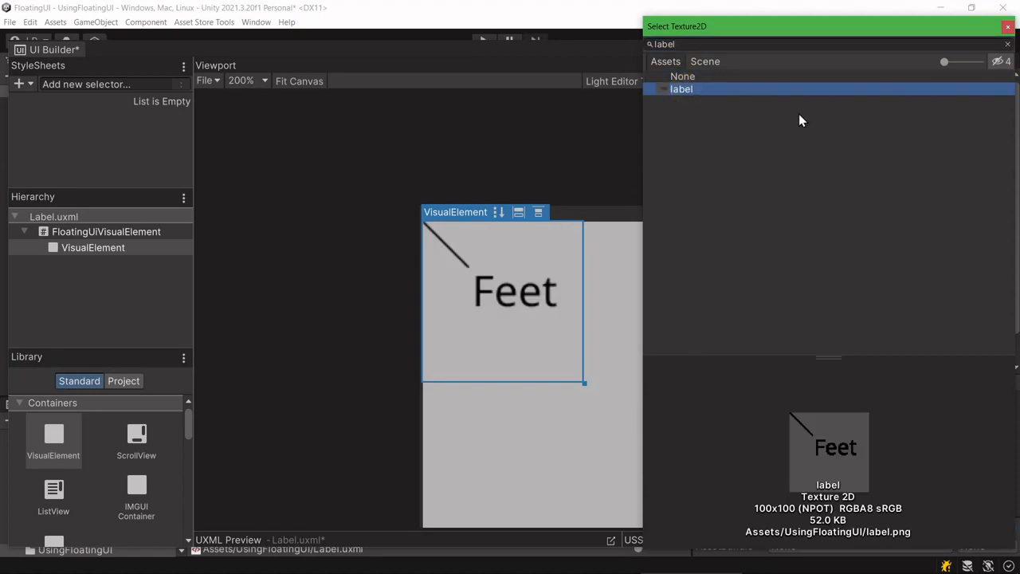
{"action": "left_click", "coordinate": [1007, 29]}
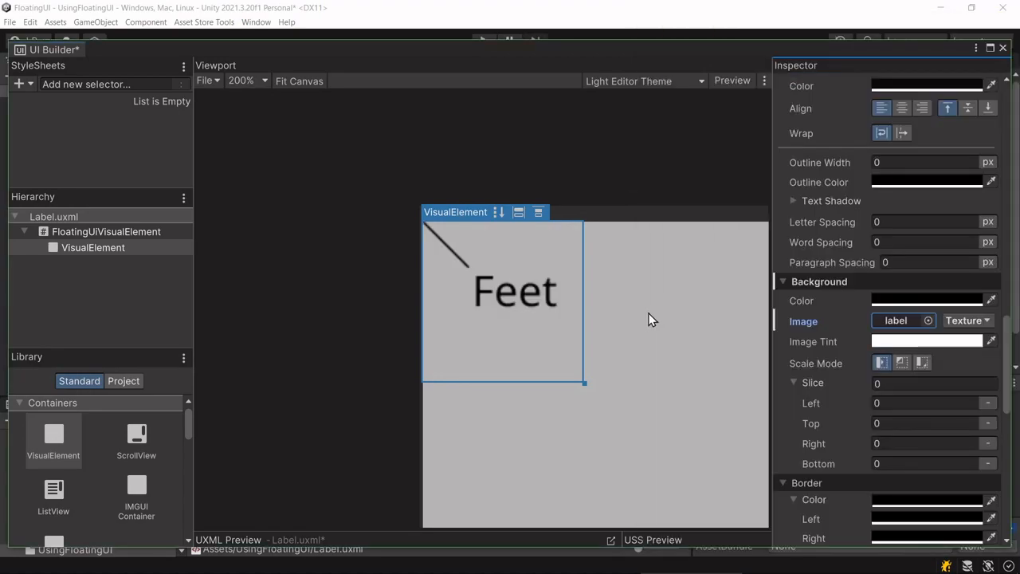
{"action": "key", "text": "ctrl+s"}
{"action": "left_click", "coordinate": [1003, 50]}
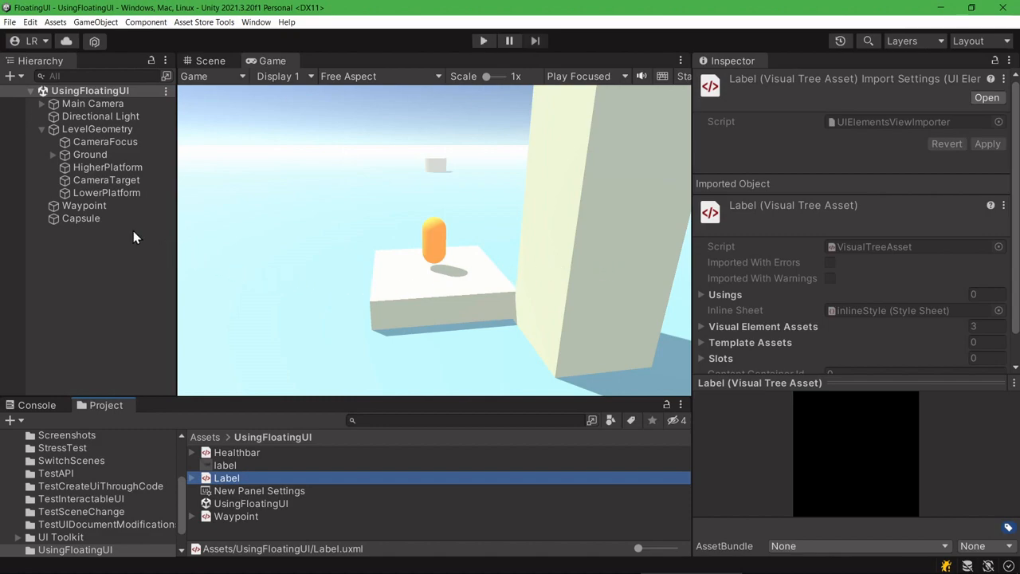
Create an empty child object named Label under the Capsule.
{"action": "left_click", "coordinate": [90, 220]}
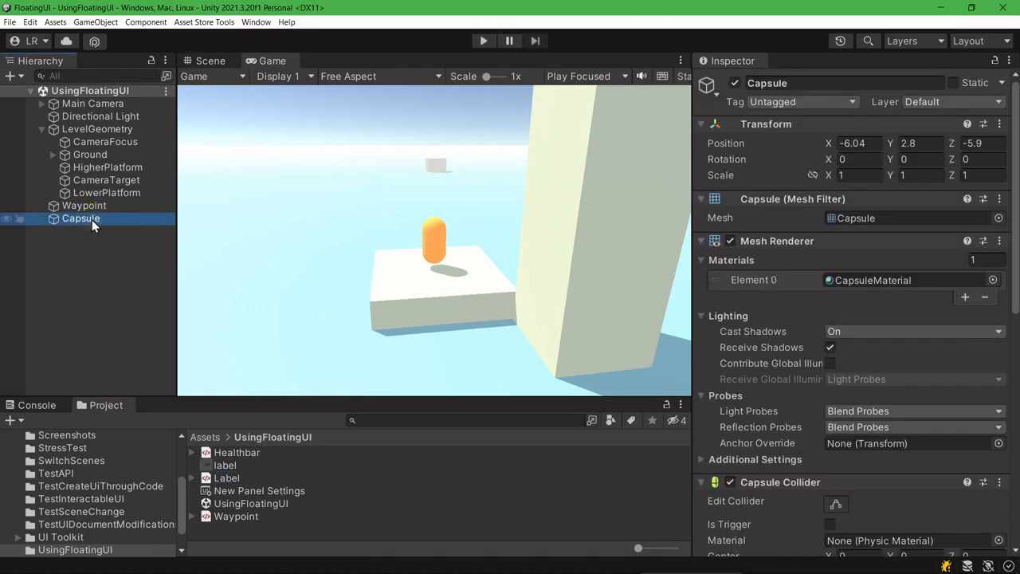
{"action": "right_click", "coordinate": [92, 219]}
{"action": "left_click", "coordinate": [146, 357]}
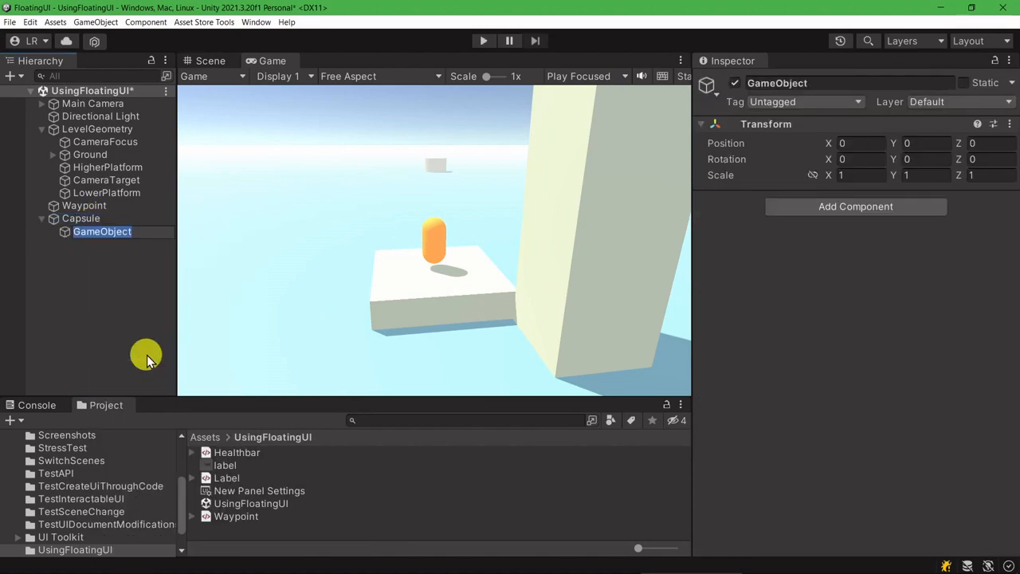
{"action": "type", "text": "Label"}
{"action": "key", "text": "Return"}
Add a UI Document component to the Label object, using New Panel Settings and the Label visual tree as source asset.
{"action": "left_click", "coordinate": [855, 206]}
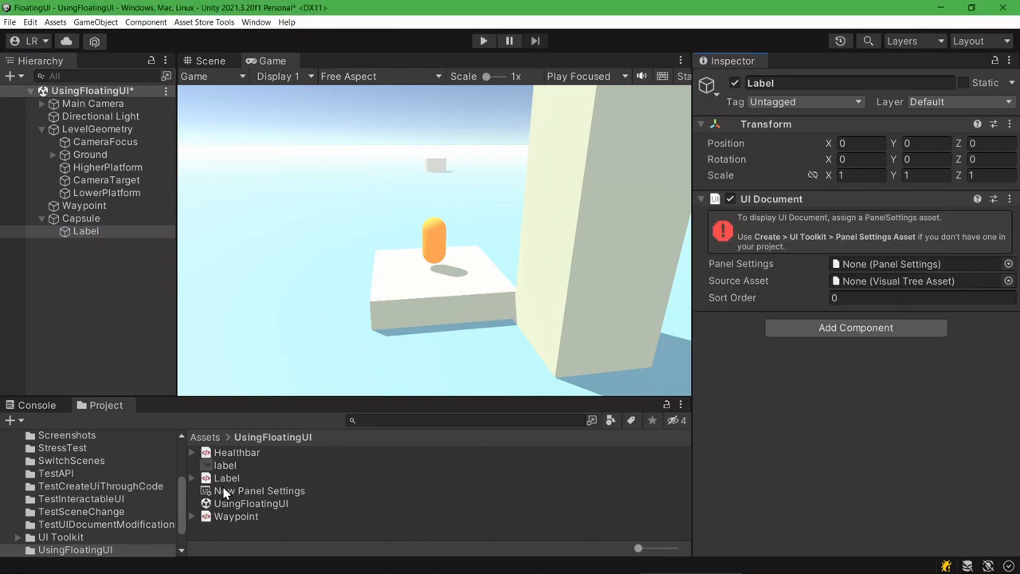
{"action": "left_click_drag", "start_coordinate": [224, 495], "coordinate": [947, 264]}
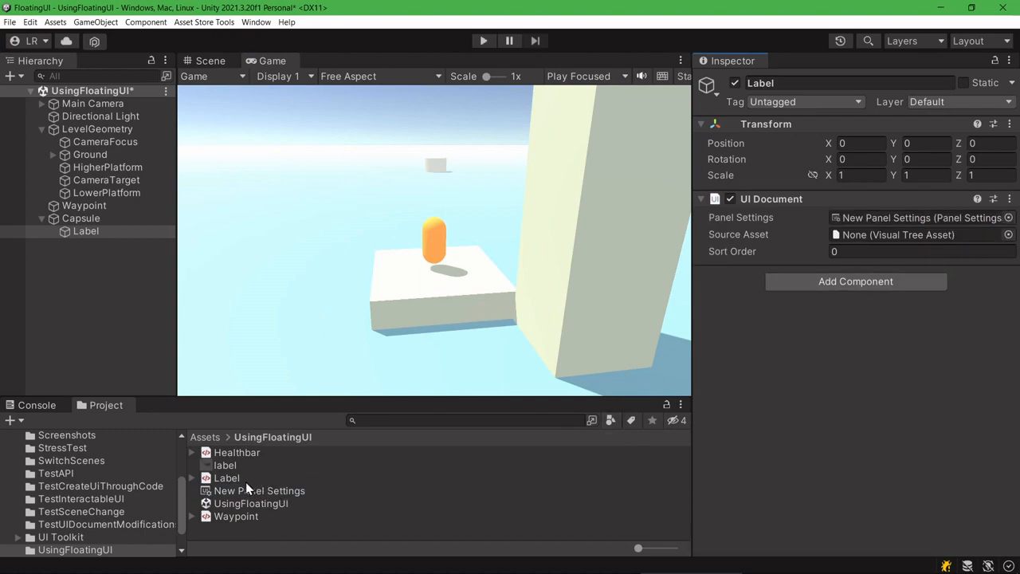
{"action": "left_click_drag", "start_coordinate": [230, 479], "coordinate": [879, 232]}
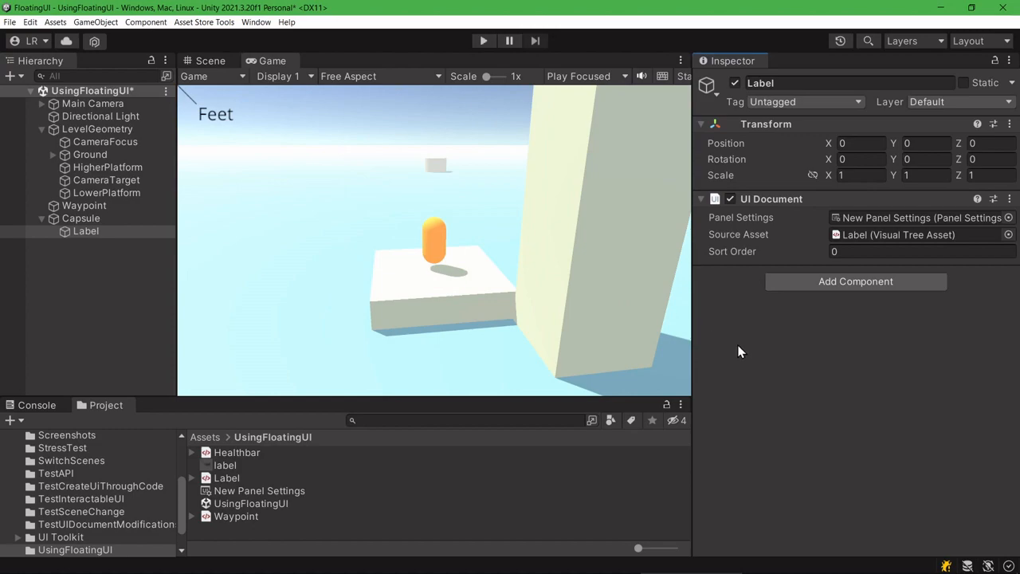
Add the Floating Ui Settings component to the Label object.
{"action": "left_click", "coordinate": [842, 281]}
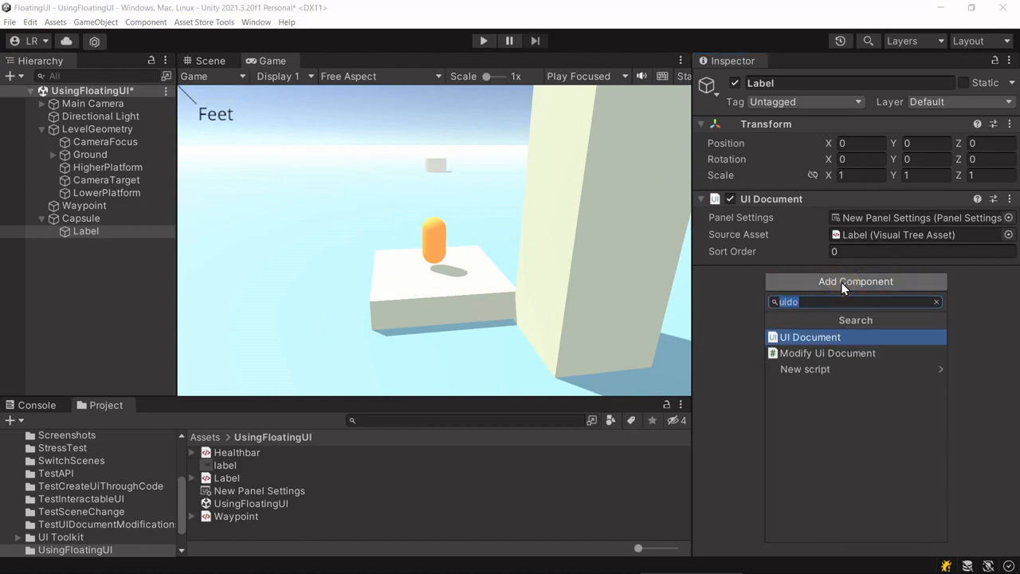
{"action": "type", "text": "FloatingUI"}
{"action": "key", "text": "Down"}
{"action": "key", "text": "Return"}
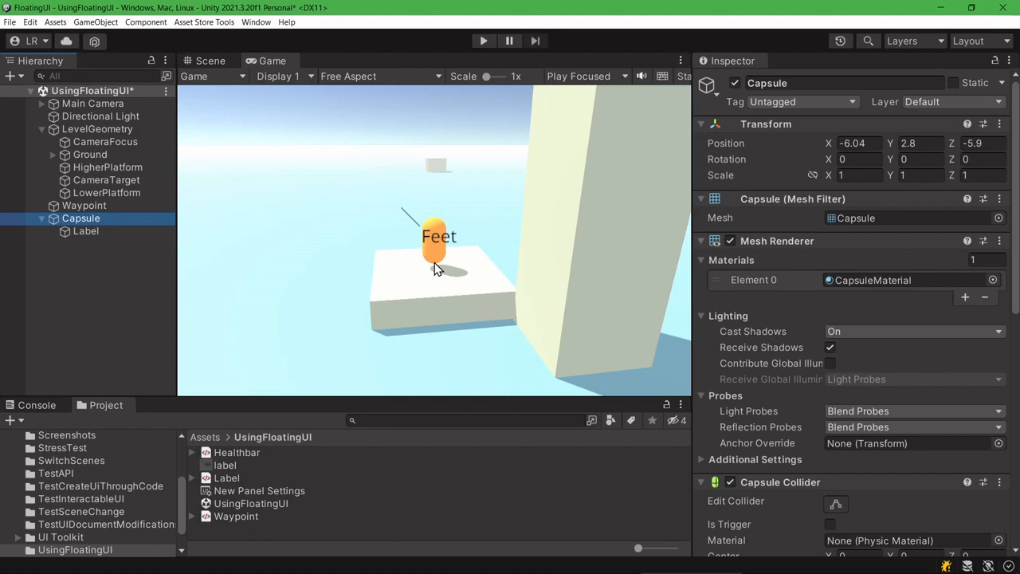
Set the Label object's UI anchor to X 0, Y 0 and its local-space Y offset to about -0.98.
{"action": "left_click", "coordinate": [118, 232]}
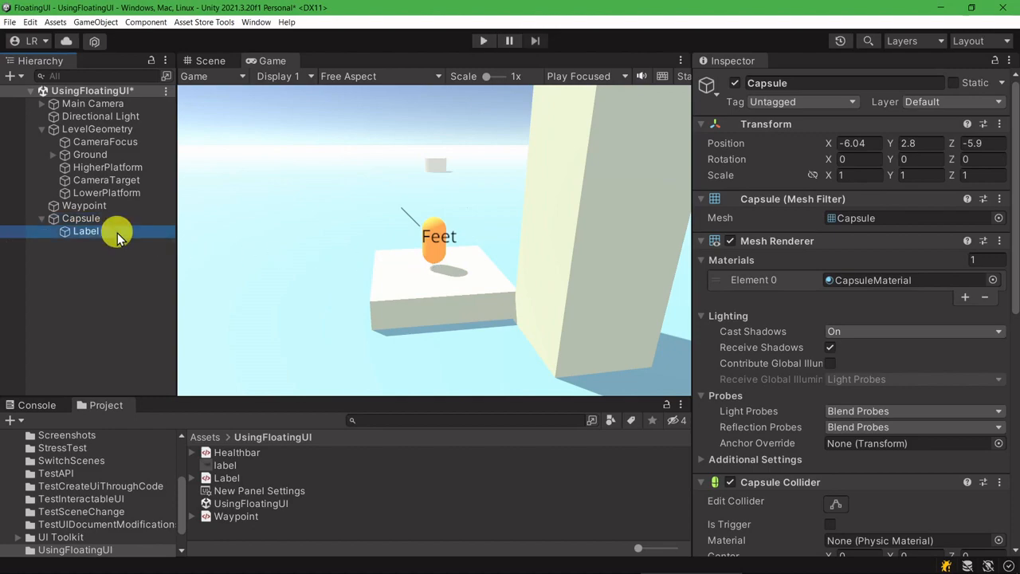
{"action": "scroll", "coordinate": [899, 325], "scroll_direction": "down", "scroll_amount": 5}
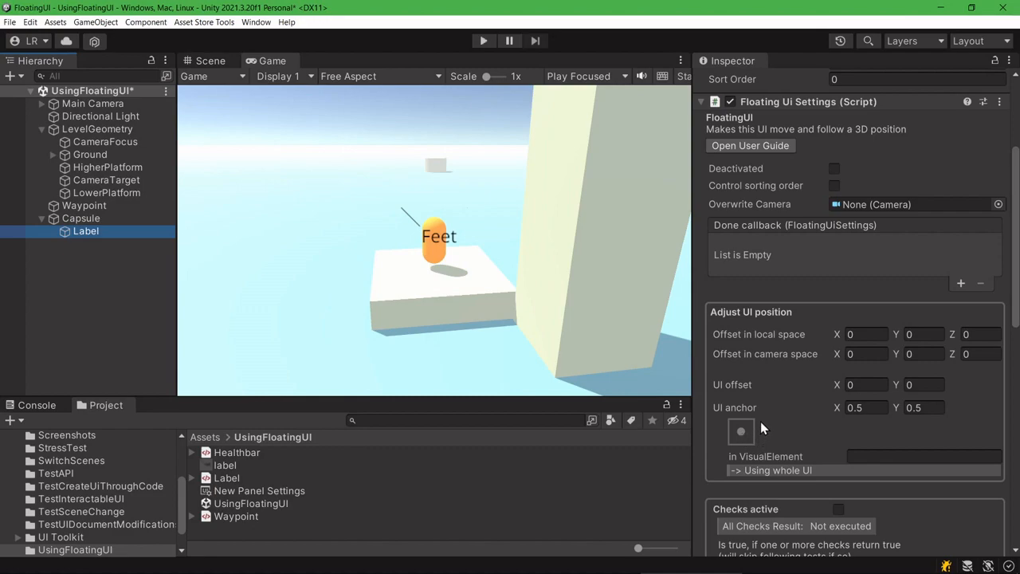
{"action": "left_click", "coordinate": [801, 429]}
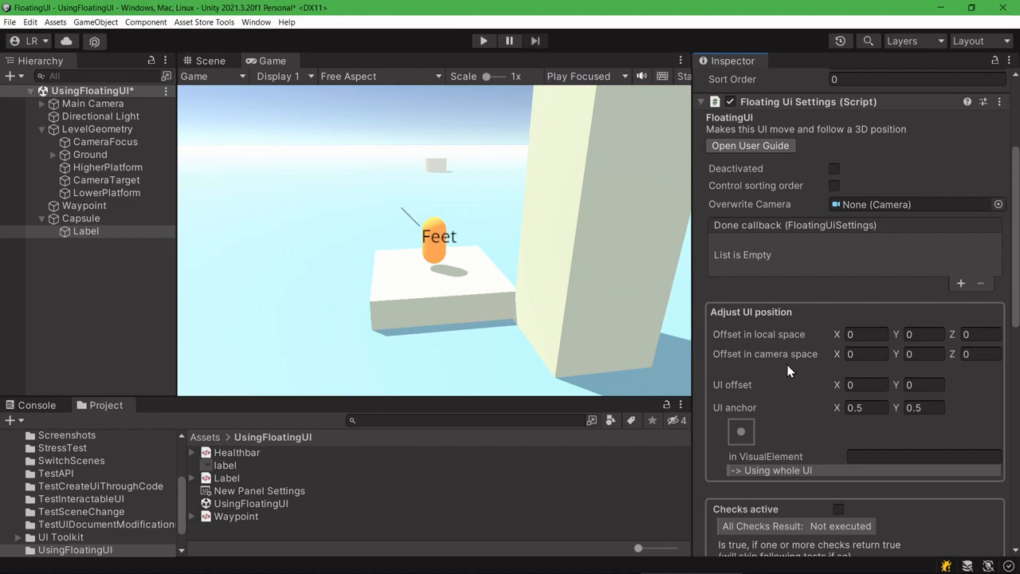
{"action": "left_click_drag", "start_coordinate": [875, 409], "coordinate": [822, 405]}
{"action": "type", "text": "0"}
{"action": "key", "text": "Tab"}
{"action": "type", "text": "0"}
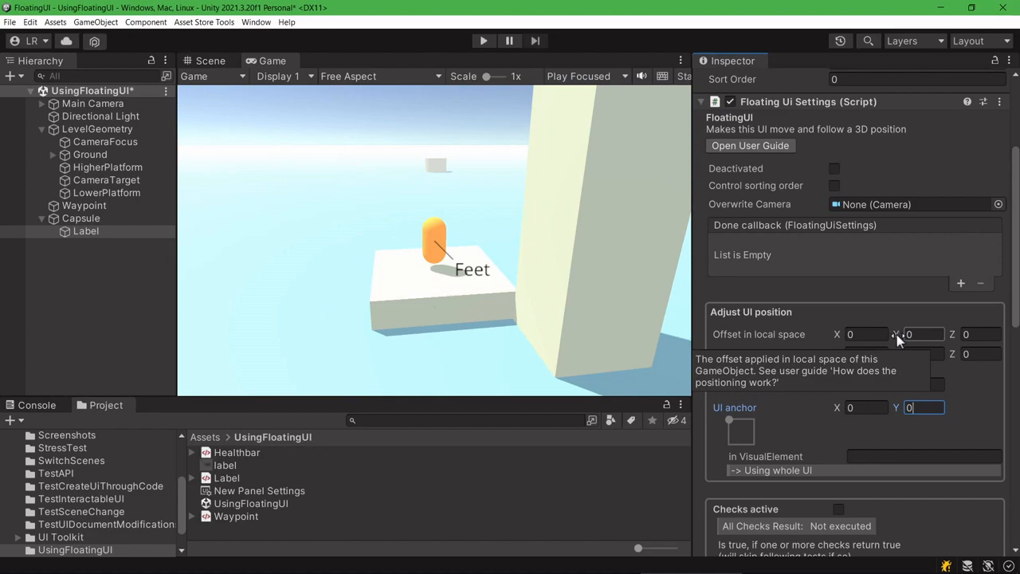
{"action": "left_click_drag", "start_coordinate": [897, 335], "coordinate": [672, 327]}
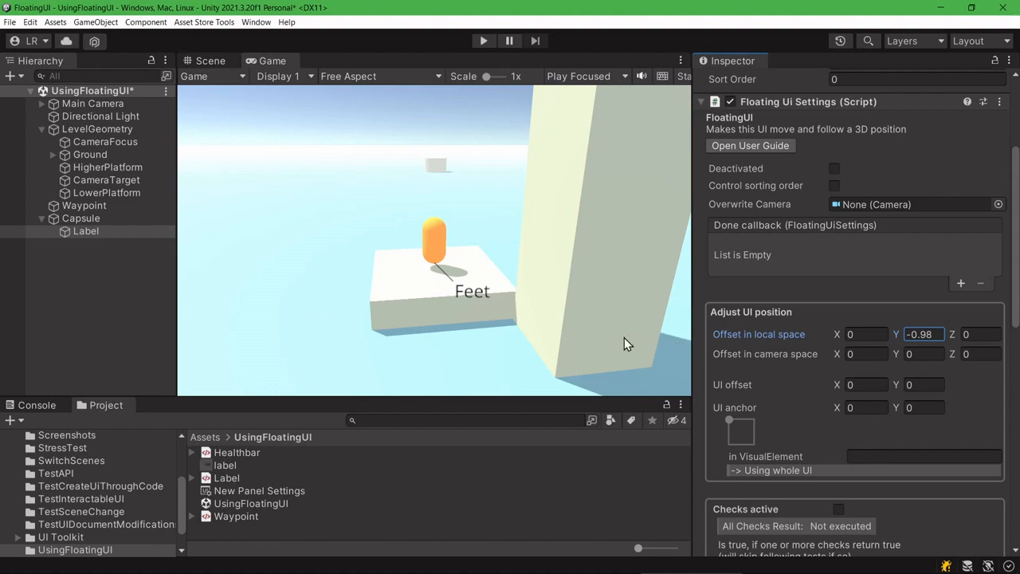
Rotate the Capsule about its Z axis to about -14.85.
{"action": "left_click", "coordinate": [80, 218]}
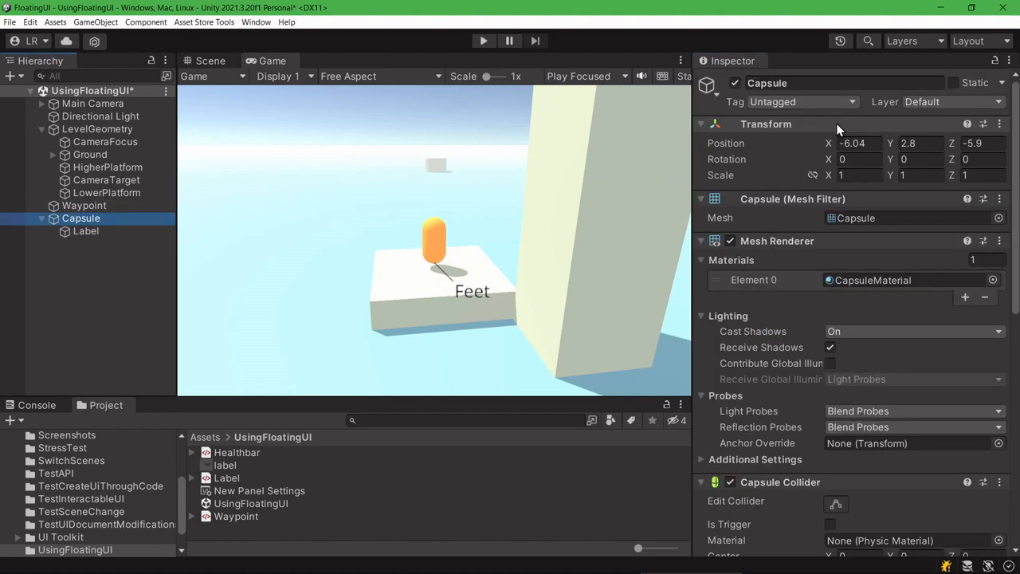
{"action": "left_click_drag", "start_coordinate": [969, 159], "coordinate": [792, 185]}
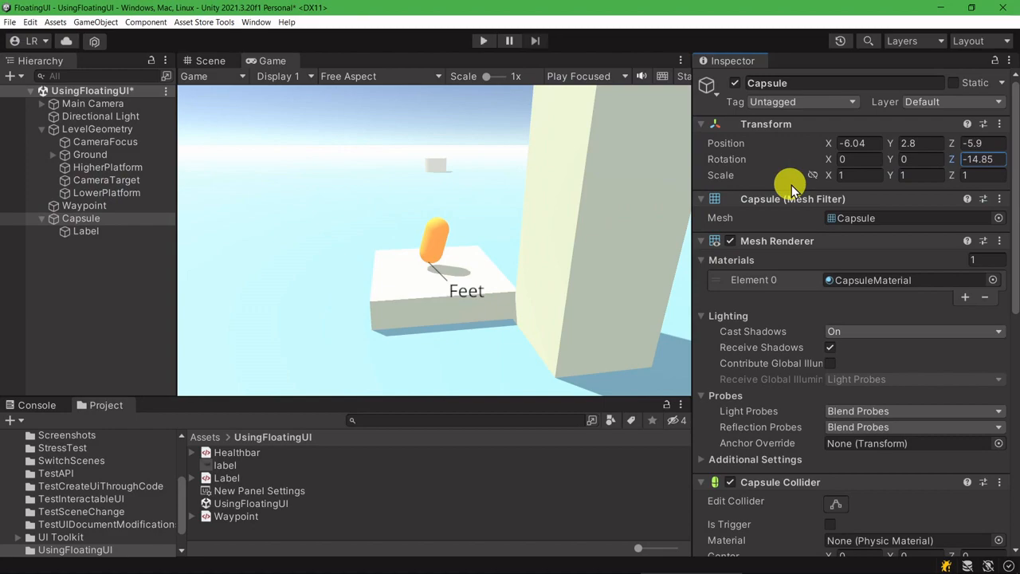